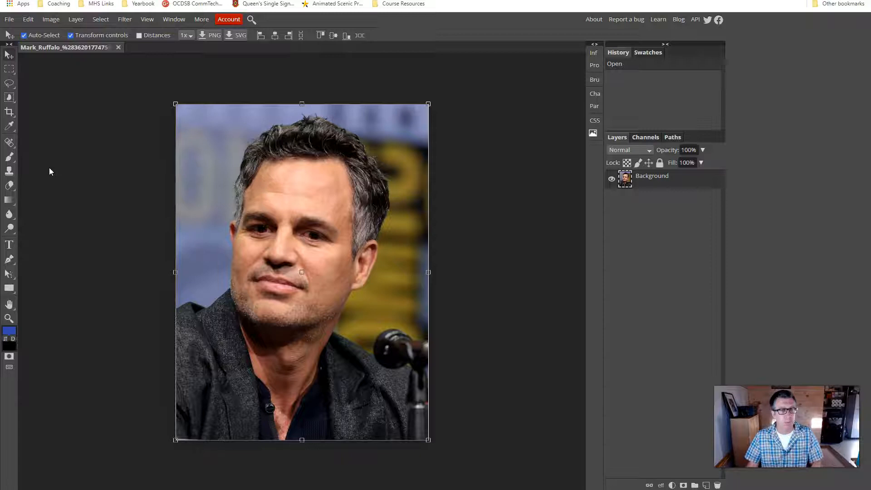
Choose the Brush tool and set the foreground colour to dark green, hex 179802
left_click(10, 170)
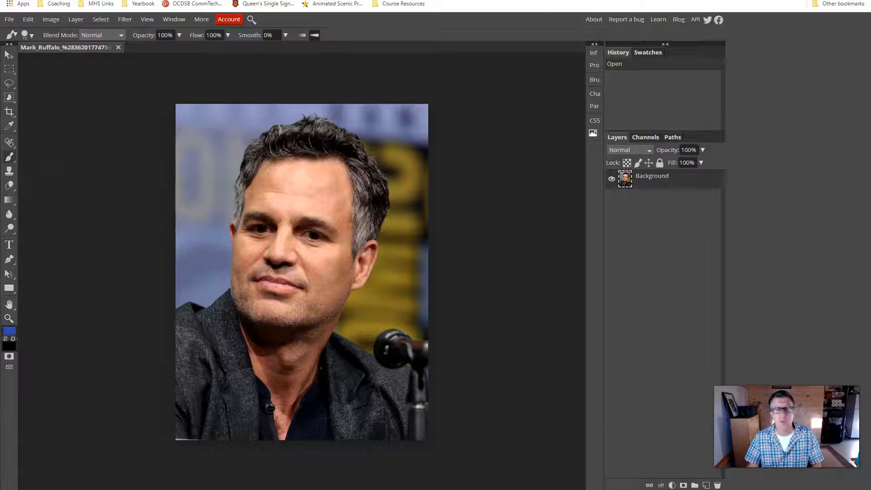
left_click(8, 335)
left_click(195, 187)
left_click_drag(194, 183, 195, 181)
left_click_drag(182, 152, 187, 148)
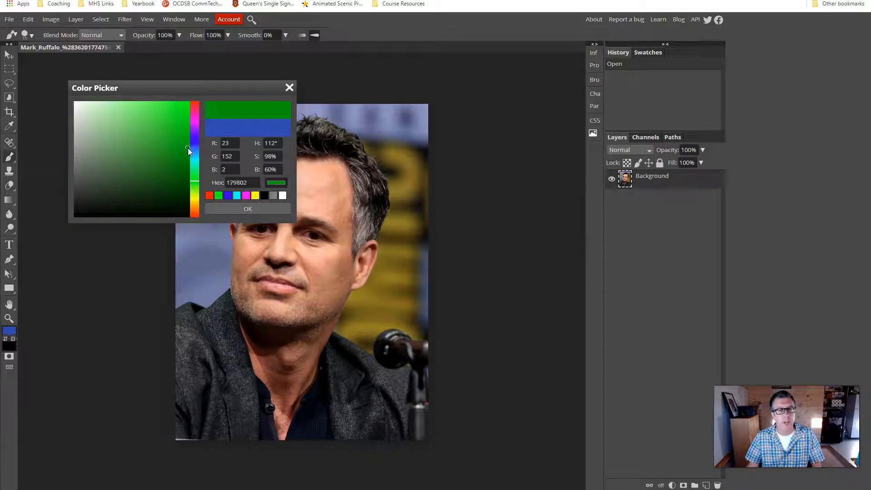
left_click(247, 208)
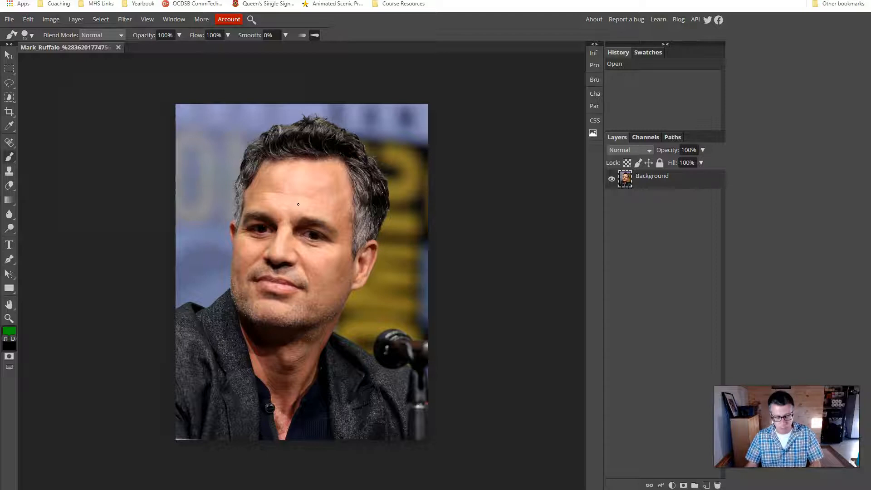
Enlarge the brush to 400 px and set its hardness to 38%
key("bracketright")
key("bracketright")
key("bracketright")
key("bracketright")
key("bracketright")
key("bracketright")
key("bracketright")
key("bracketright")
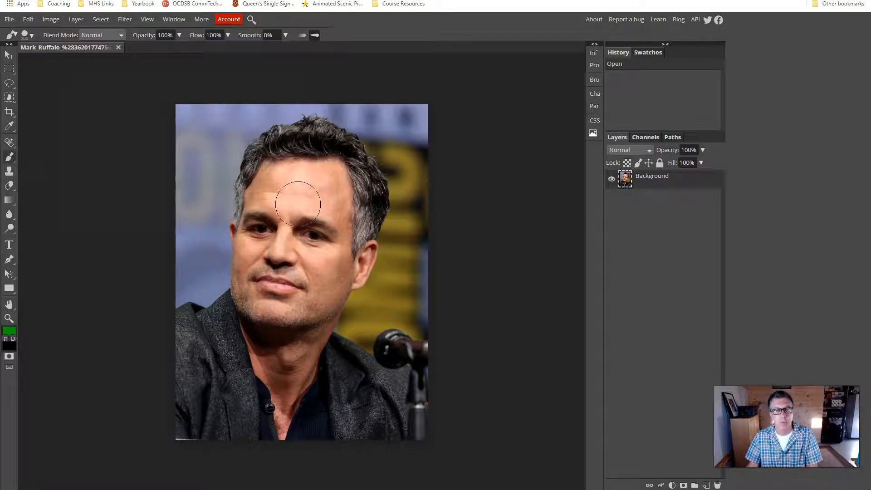
key("bracketright")
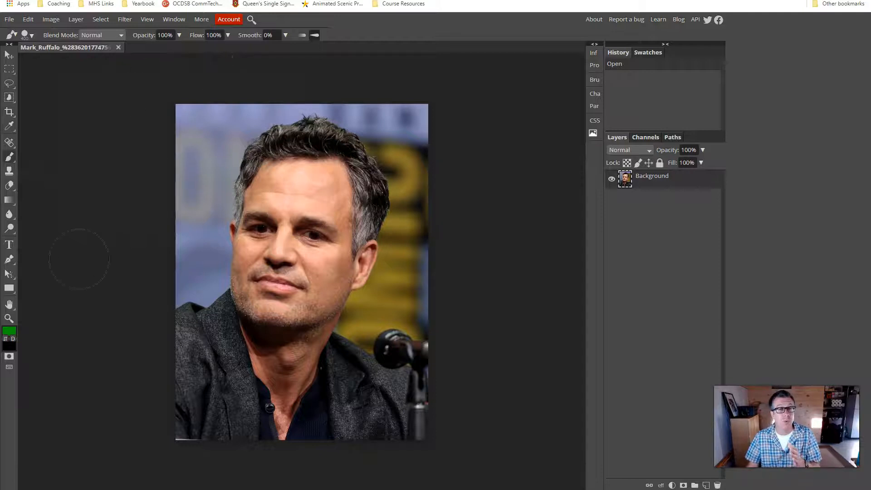
left_click(32, 35)
mouse_move(77, 81)
left_mouse_down()
mouse_move(129, 83)
mouse_move(65, 83)
left_mouse_up()
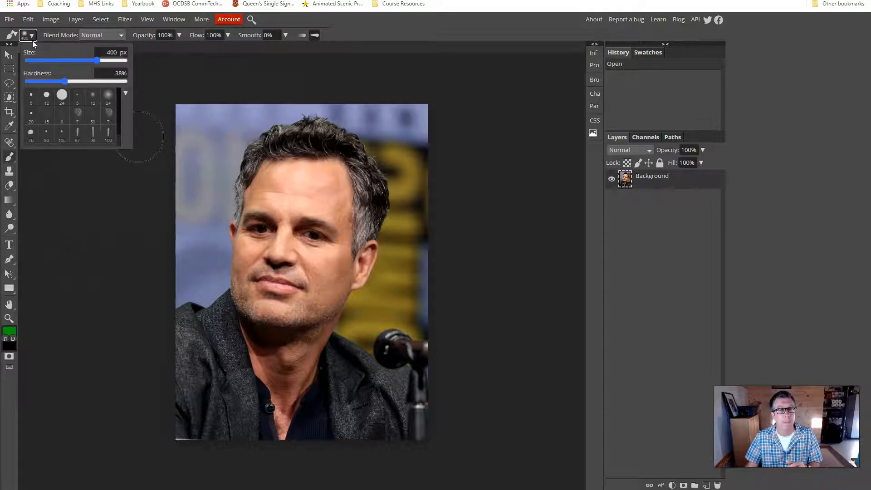
Test a green brush stroke down the face directly on the Background layer, toggling the layer's visibility, and undo the stroke
left_click_drag(295, 202, 288, 296)
left_click(613, 181)
left_click(613, 181)
left_click(613, 180)
left_click(612, 181)
left_click(613, 180)
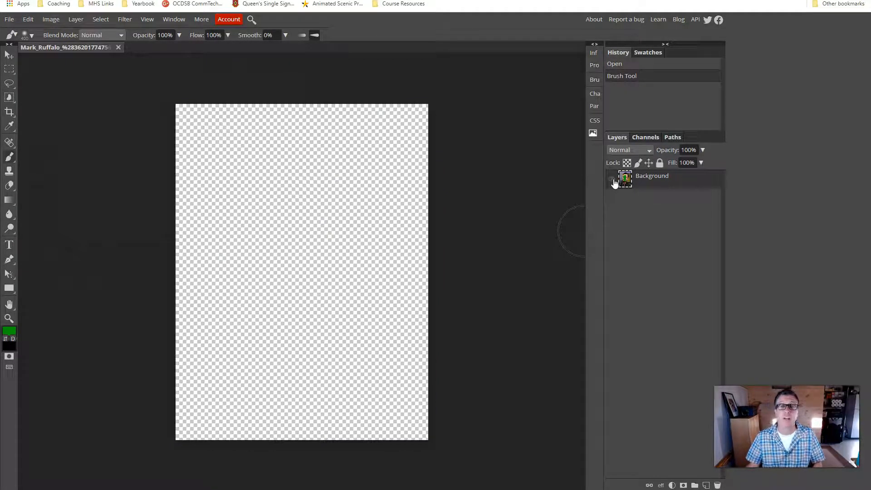
left_click(613, 181)
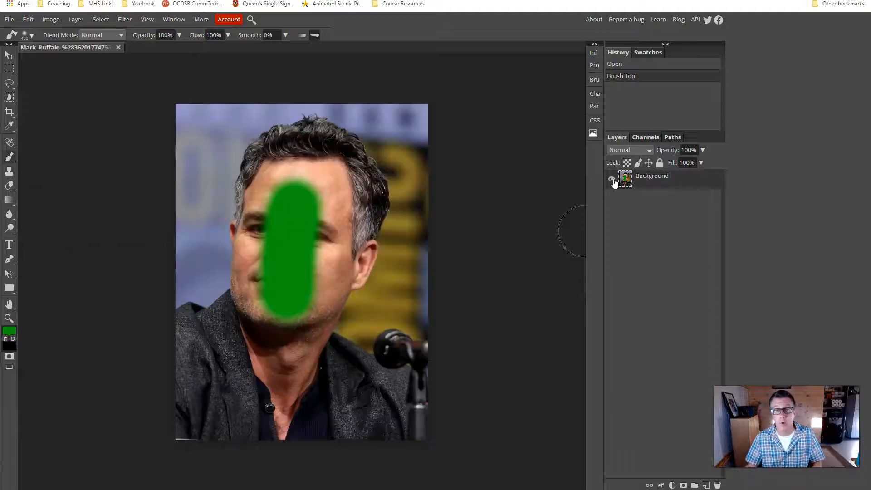
left_click(613, 180)
left_click(612, 180)
left_click(612, 179)
left_click(612, 180)
left_click(612, 180)
left_click(612, 180)
key("ctrl+z")
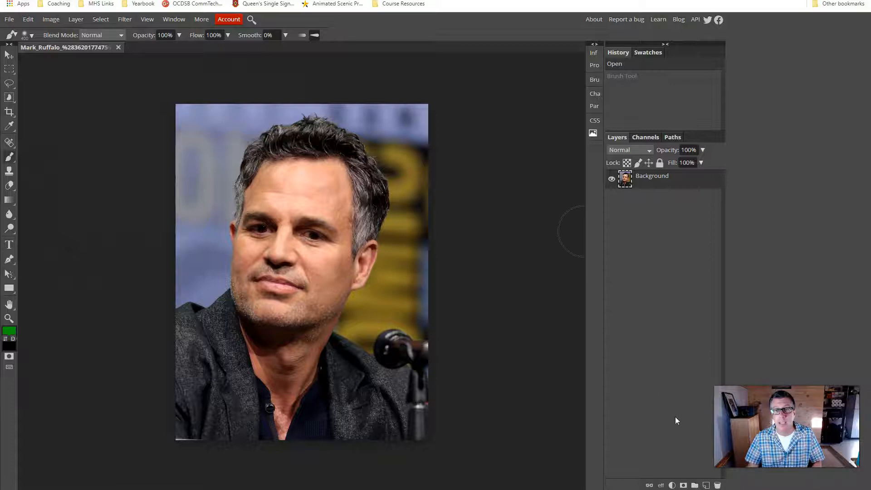
Add a new layer above the Background and name it Face
left_click(706, 485)
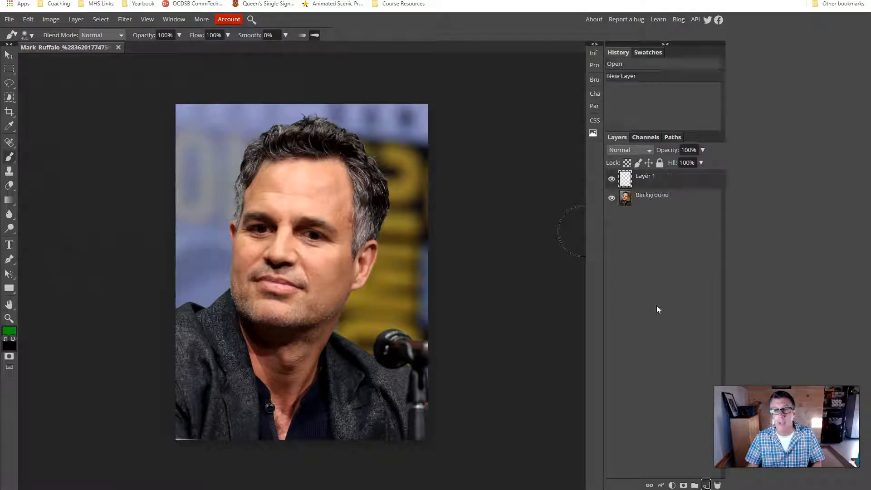
double_click(644, 179)
type("Face")
key("Return")
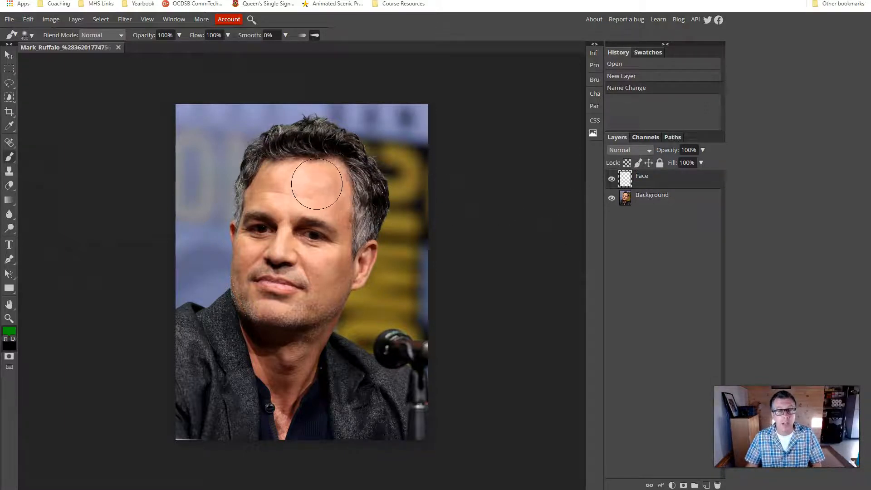
Paint the man's face, ear and neck solid green on the Face layer, reducing the brush size for the edges
mouse_move(318, 183)
left_mouse_down()
mouse_move(280, 185)
mouse_move(271, 249)
left_mouse_up()
key("[")
key("[")
key("[")
key("[")
key("[")
key("[")
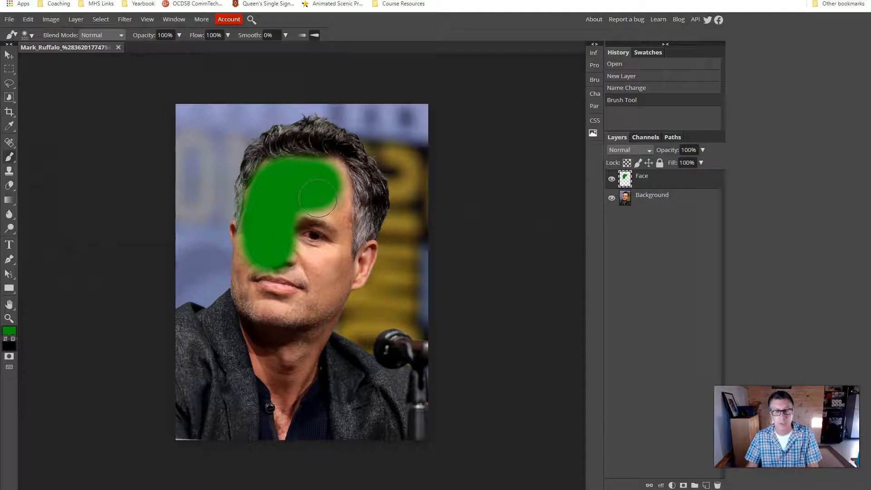
key("bracketleft")
mouse_move(331, 165)
left_mouse_down()
mouse_move(351, 267)
mouse_move(375, 249)
mouse_move(357, 283)
mouse_move(321, 315)
mouse_move(264, 315)
mouse_move(256, 298)
mouse_move(271, 290)
mouse_move(284, 261)
mouse_move(279, 302)
mouse_move(291, 313)
mouse_move(335, 282)
mouse_move(324, 190)
mouse_move(308, 277)
mouse_move(306, 208)
mouse_move(272, 284)
mouse_move(255, 299)
mouse_move(247, 241)
mouse_move(254, 276)
mouse_move(247, 305)
mouse_move(278, 427)
mouse_move(333, 292)
left_mouse_up()
mouse_move(315, 337)
left_mouse_down()
mouse_move(286, 363)
mouse_move(279, 332)
mouse_move(289, 346)
mouse_move(290, 314)
left_mouse_up()
left_click(347, 276)
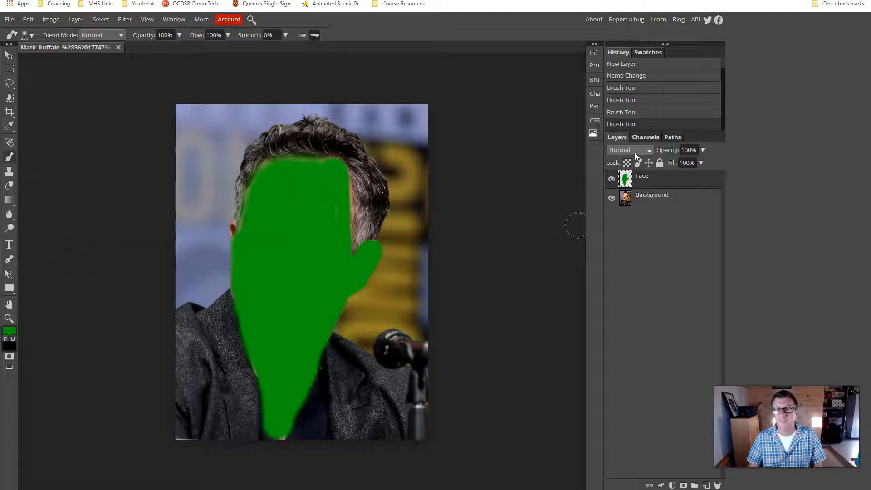
Try the Multiply blend mode on the Face layer, return it to Normal and compare with the layer hidden and shown
left_click(637, 151)
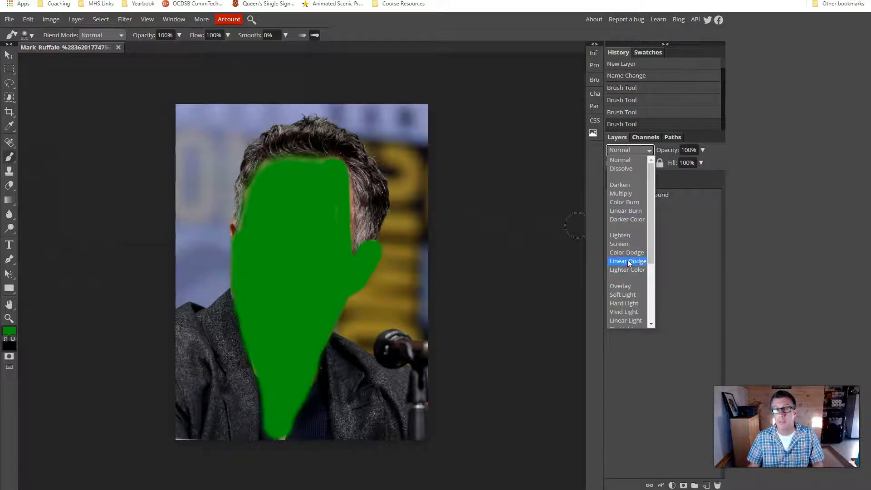
left_click(631, 195)
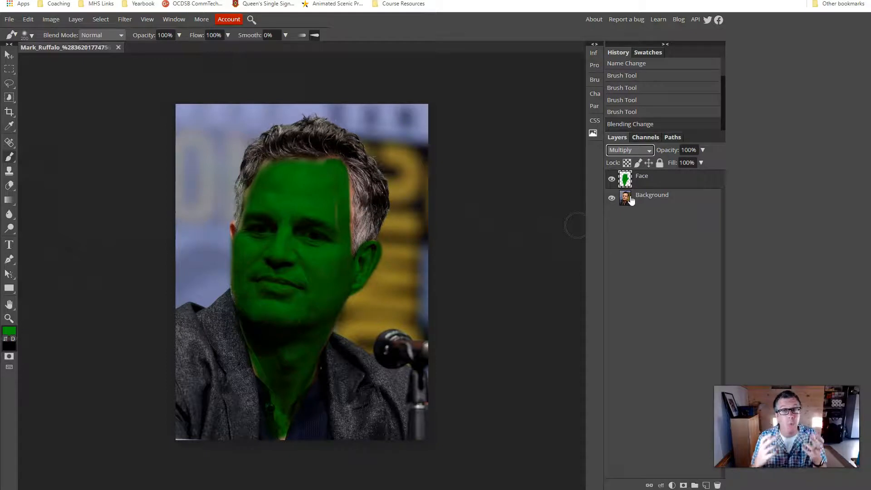
left_click(633, 149)
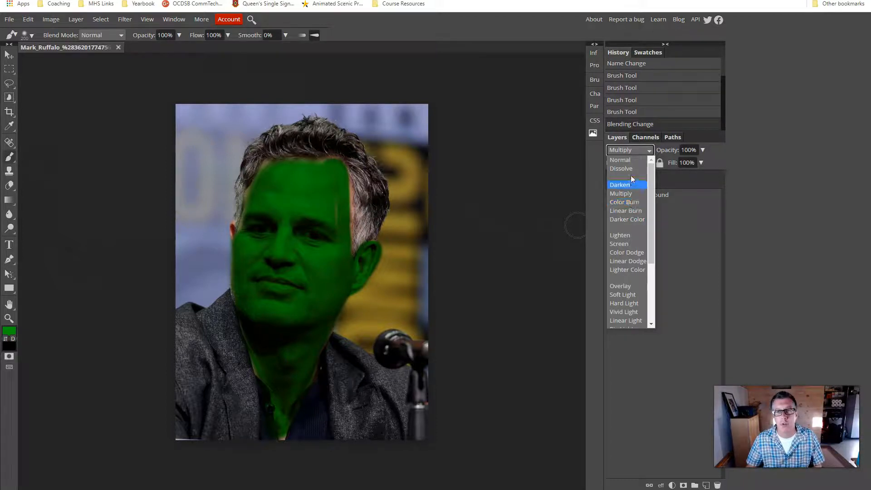
left_click(631, 159)
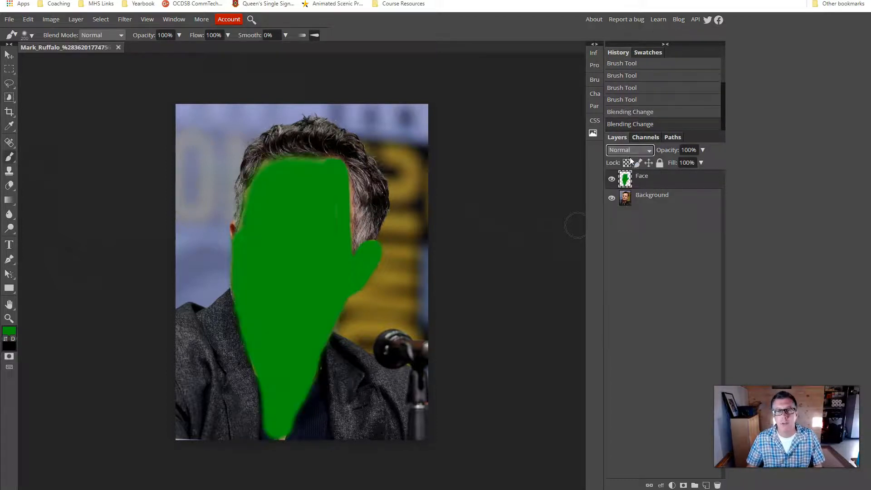
left_click(612, 179)
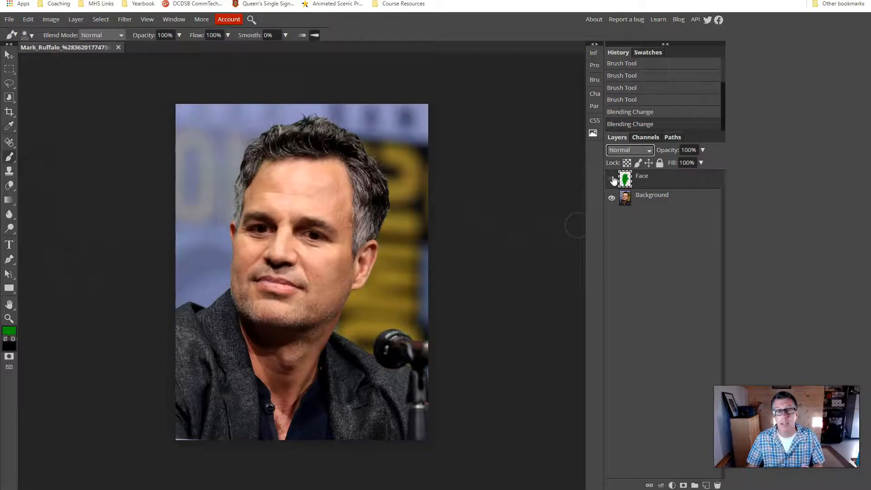
left_click(613, 179)
Try the darkening blend modes on the Face layer in turn: Darken, Multiply, Color Burn, Linear Burn and Darker Color
left_click(644, 149)
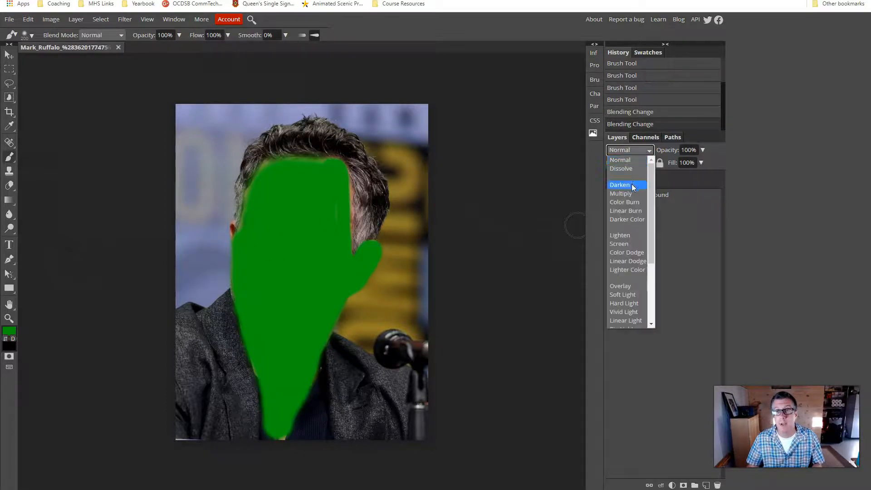
left_click(634, 186)
left_click(630, 149)
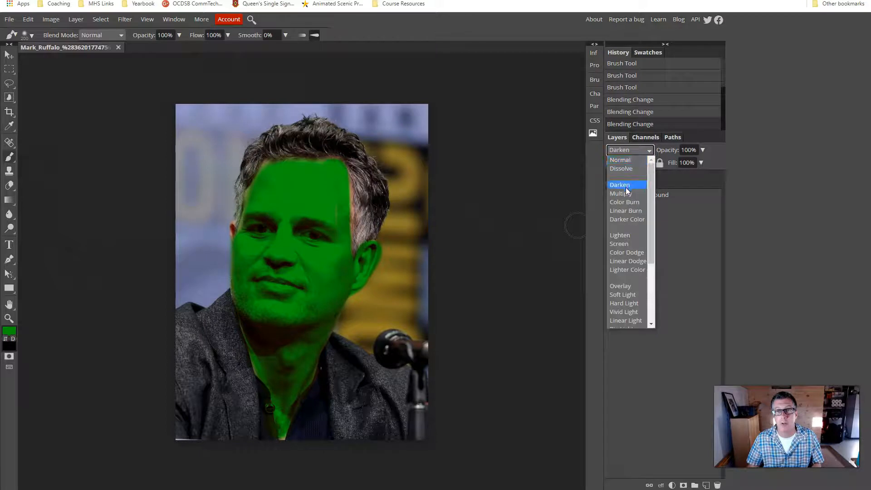
left_click(627, 193)
left_click(630, 149)
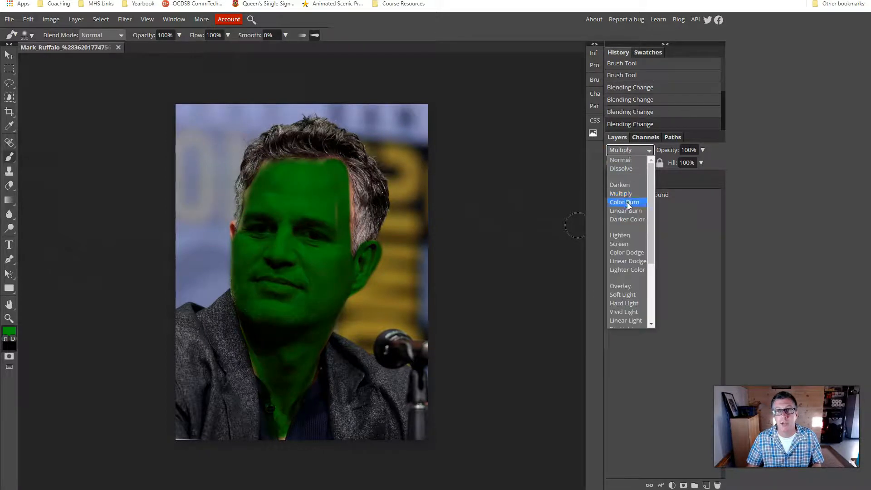
left_click(628, 203)
left_click(628, 150)
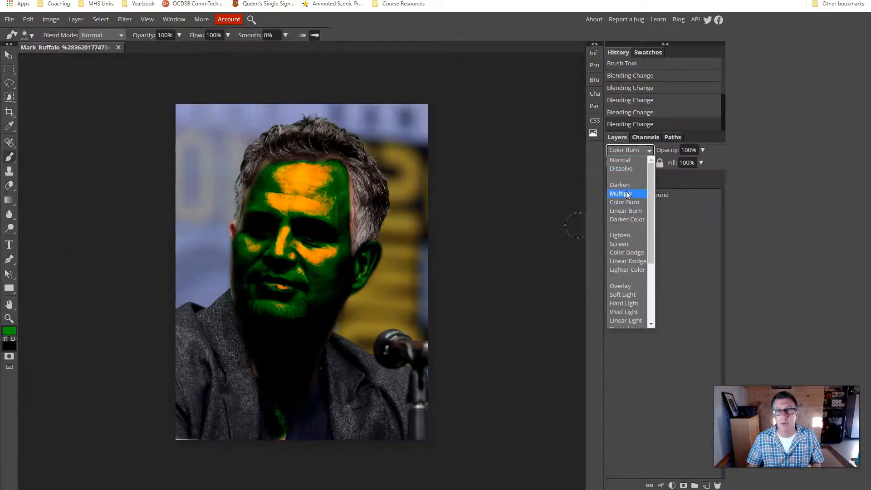
left_click(624, 210)
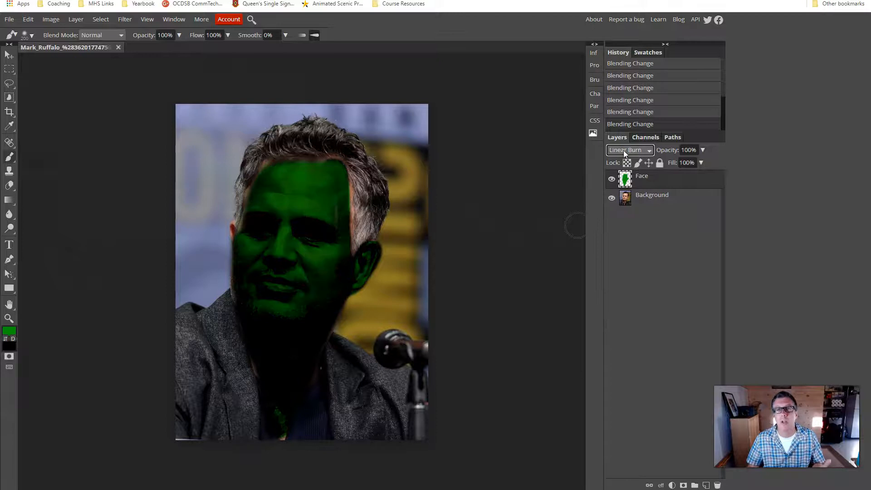
left_click(624, 151)
left_click(625, 220)
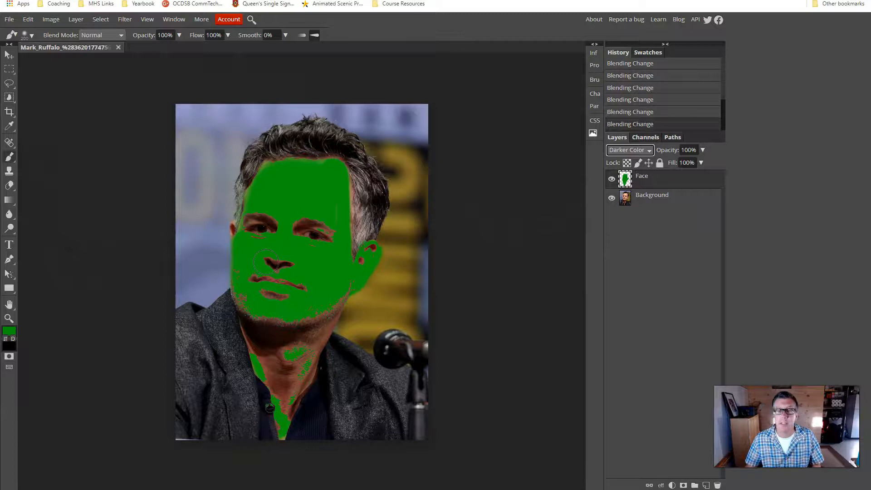
Try the lightening blend modes on the Face layer in turn: Lighten, Screen, Color Dodge, Linear Dodge and Lighter Color
left_click(643, 151)
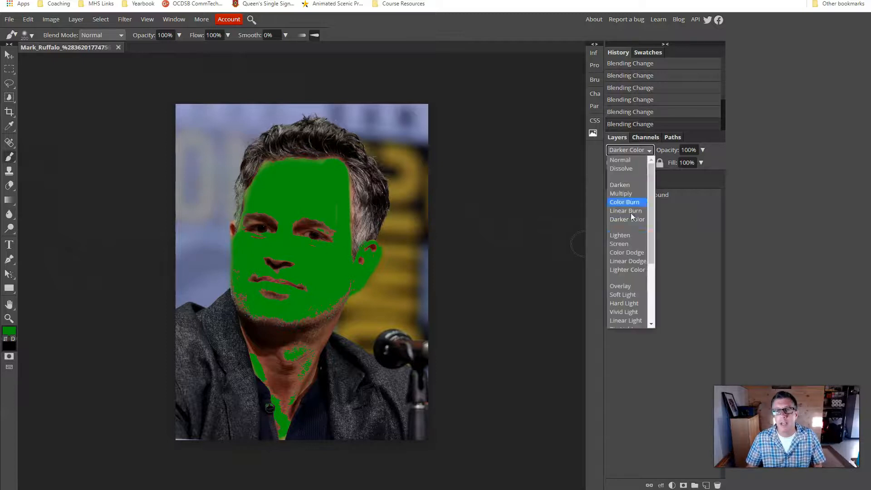
left_click(625, 235)
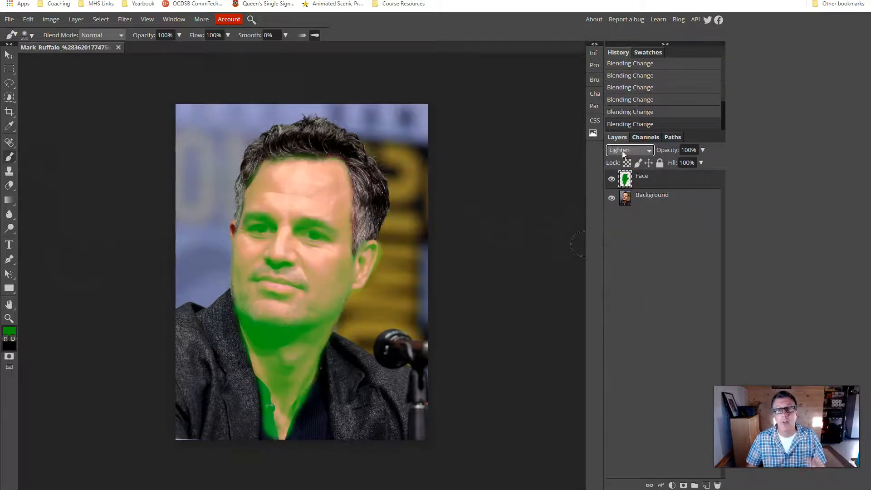
left_click(623, 154)
left_click(613, 245)
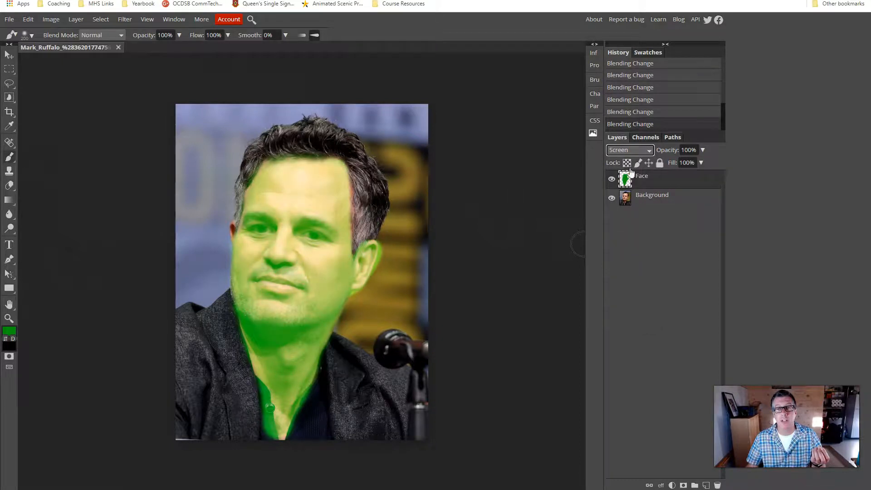
left_click(630, 151)
left_click(619, 252)
left_click(625, 150)
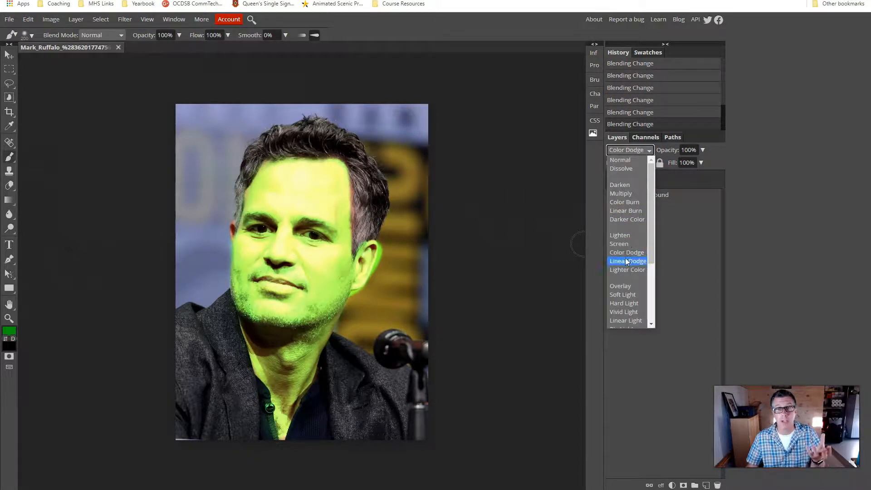
left_click(627, 258)
left_click(631, 151)
left_click(629, 267)
Try the Overlay and Hard Mix blend modes on the Face layer
left_click(633, 153)
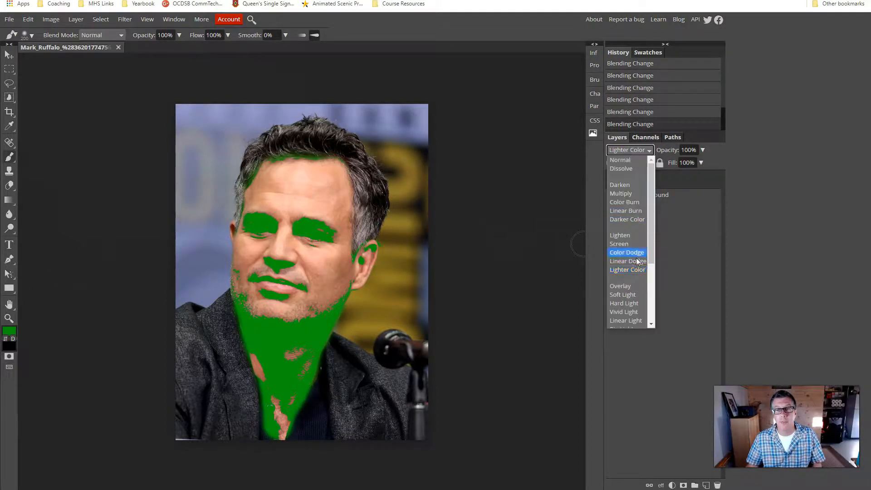
left_click(627, 285)
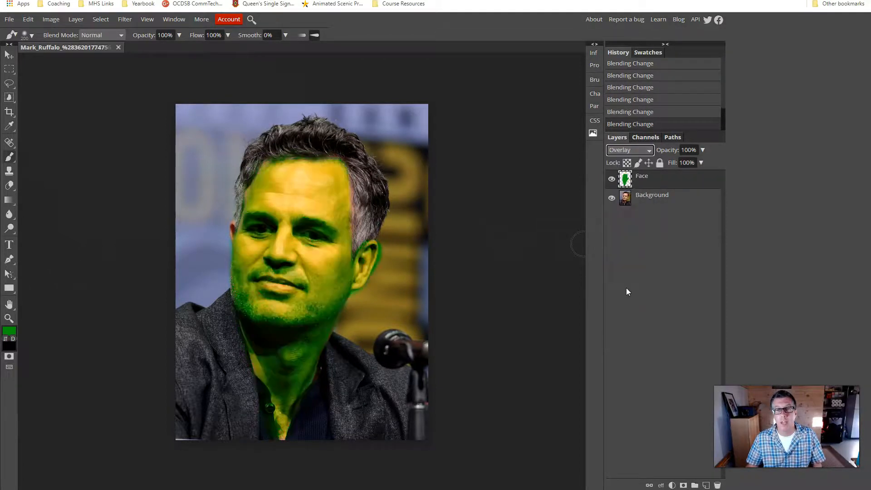
left_click(638, 153)
left_click_drag(653, 213, 652, 259)
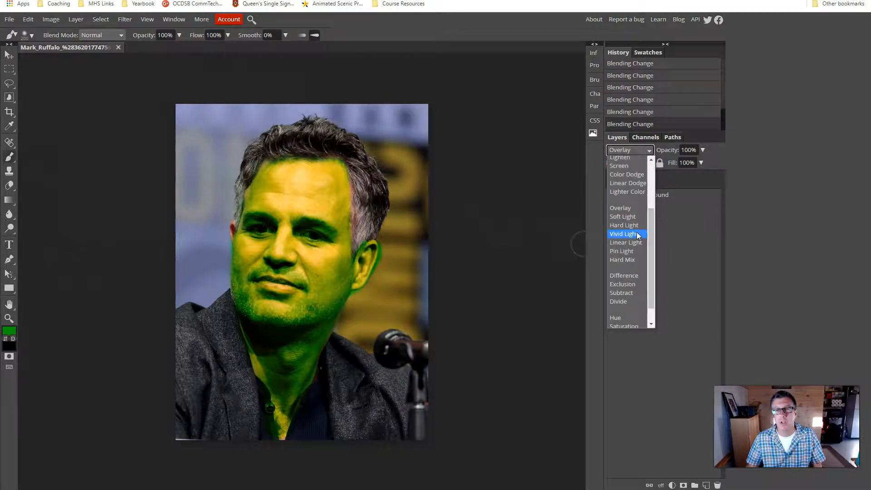
left_click(628, 260)
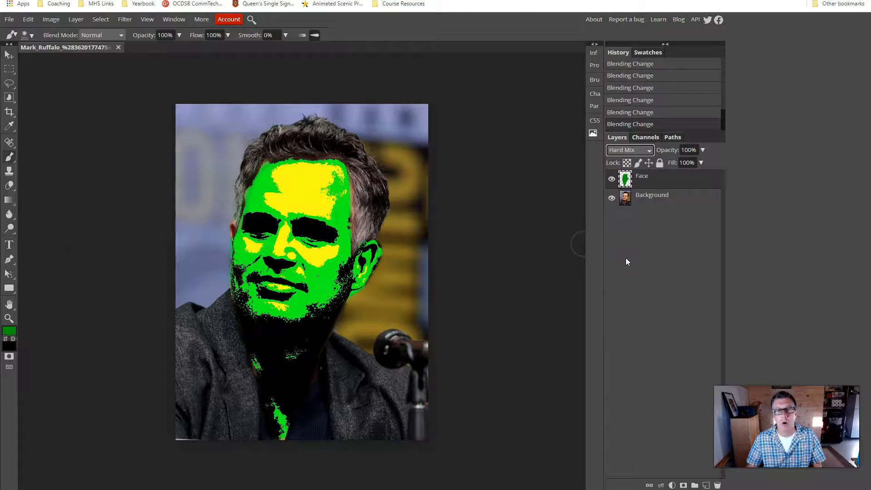
Try the Hard Light and Darken blend modes on the Face layer
left_click(624, 151)
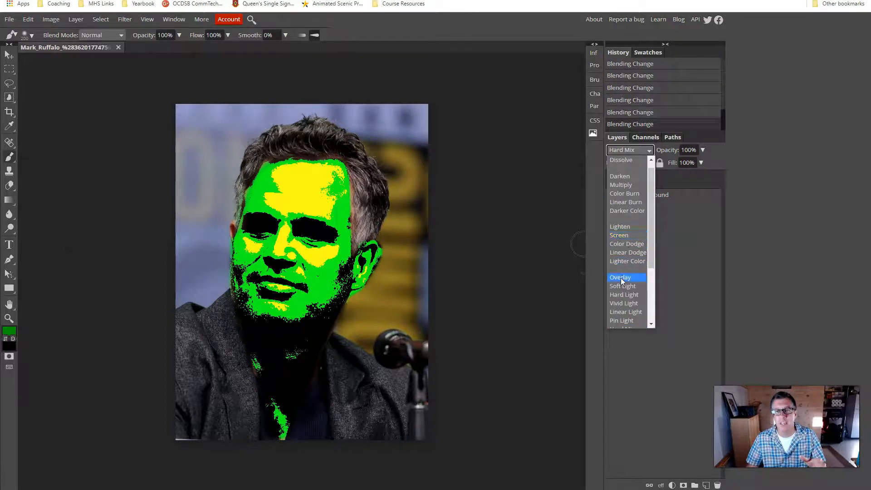
left_click(621, 295)
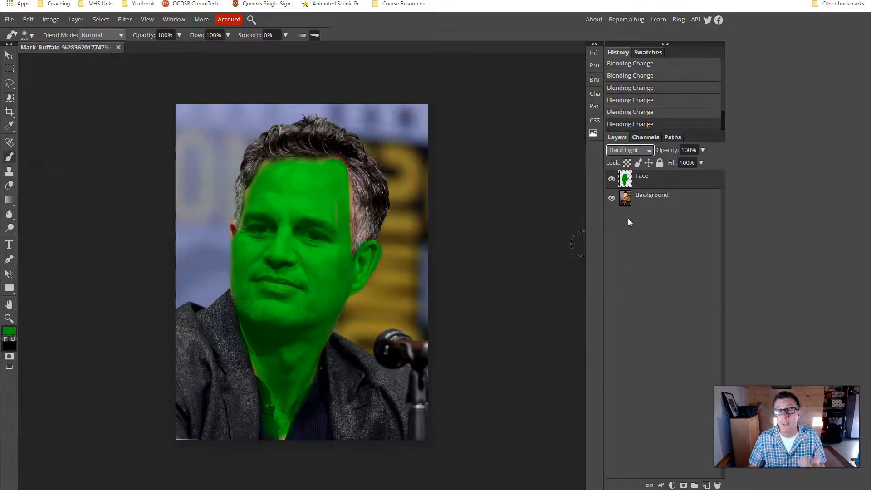
left_click(623, 150)
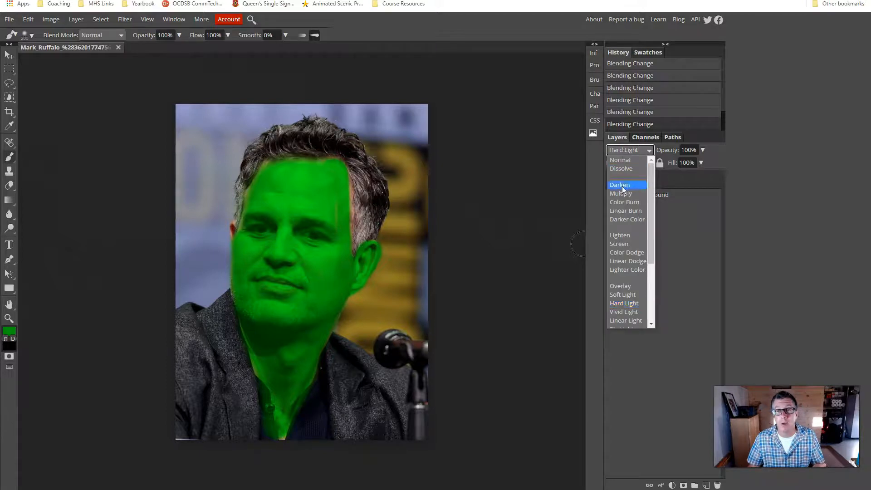
left_click(623, 186)
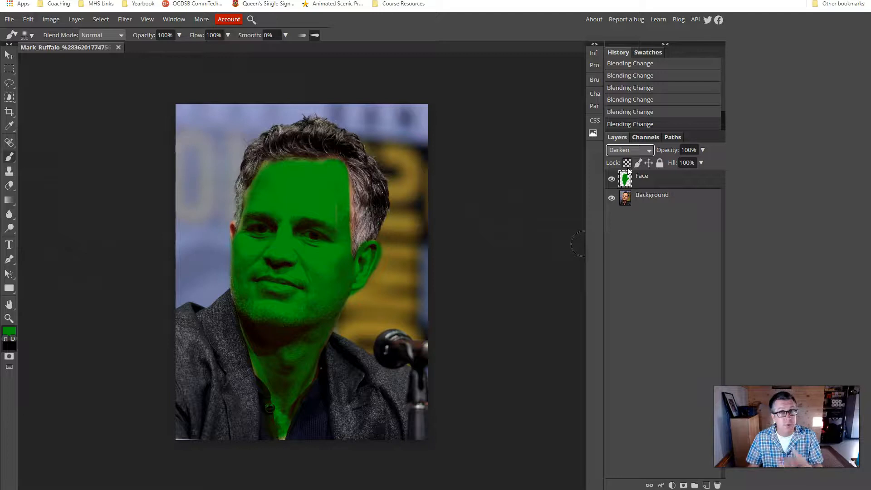
left_click(638, 149)
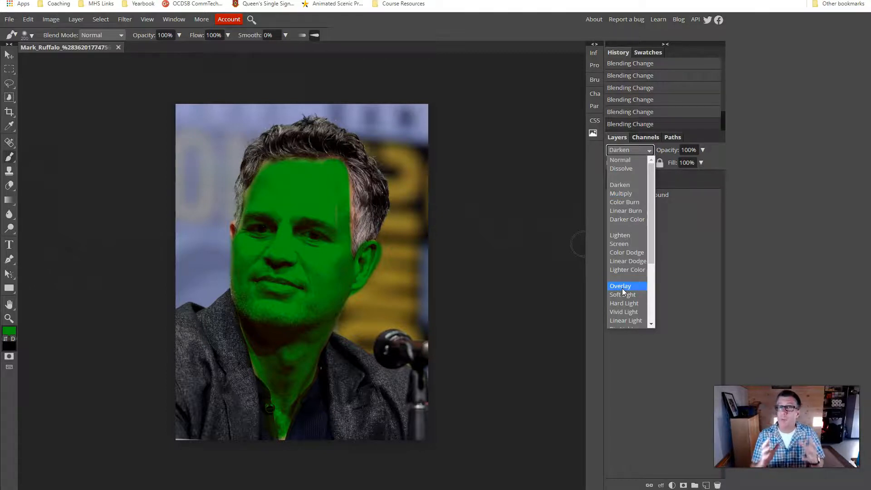
left_click(627, 186)
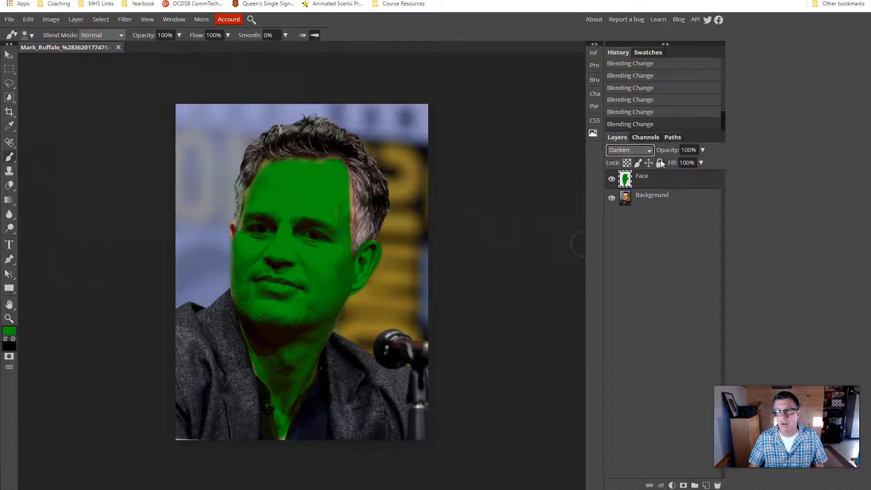
Cycle the Face layer through the darkening and lightening blend modes and leave it on Overlay
key("Down")
key("Down")
key("Down")
key("Down")
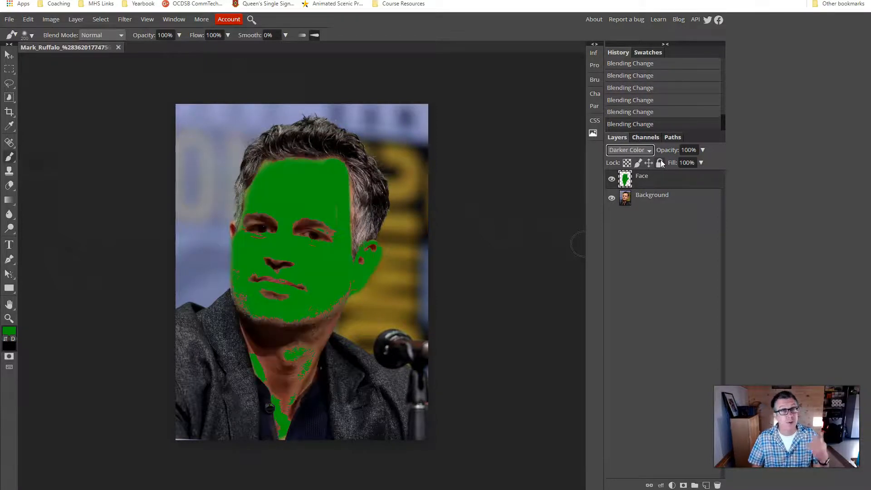
key("Down")
key("Down")
key("Down")
key("Down")
key("Down")
key("Down")
key("Down")
key("Up")
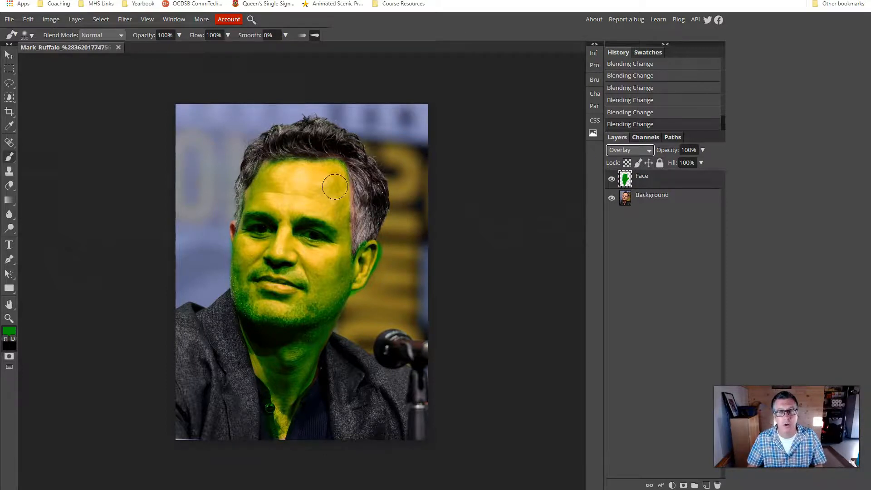
Paint the missed skin on the Face layer green, using a smaller brush for the spot at the man's ear beside the blue background
mouse_move(335, 190)
left_mouse_down()
mouse_move(343, 225)
mouse_move(328, 274)
mouse_move(319, 273)
left_mouse_up()
key("bracketleft")
key("bracketleft")
key("bracketleft")
key("bracketleft")
key("bracketleft")
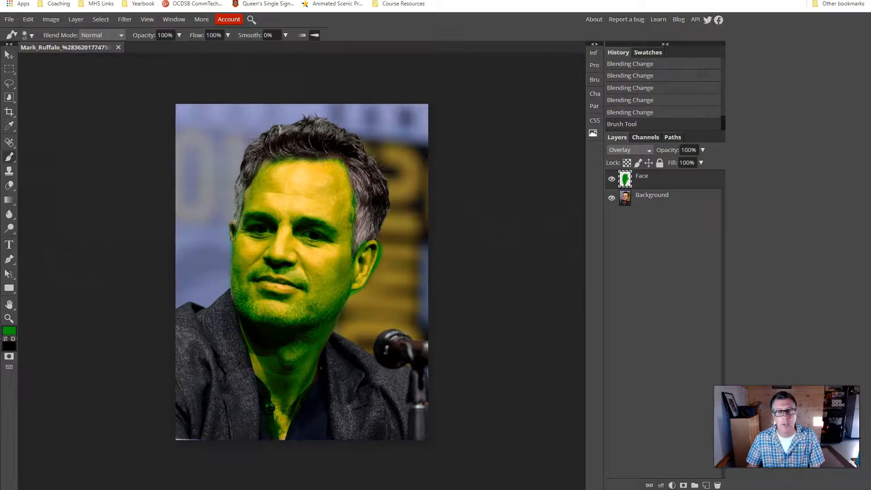
left_click(233, 226)
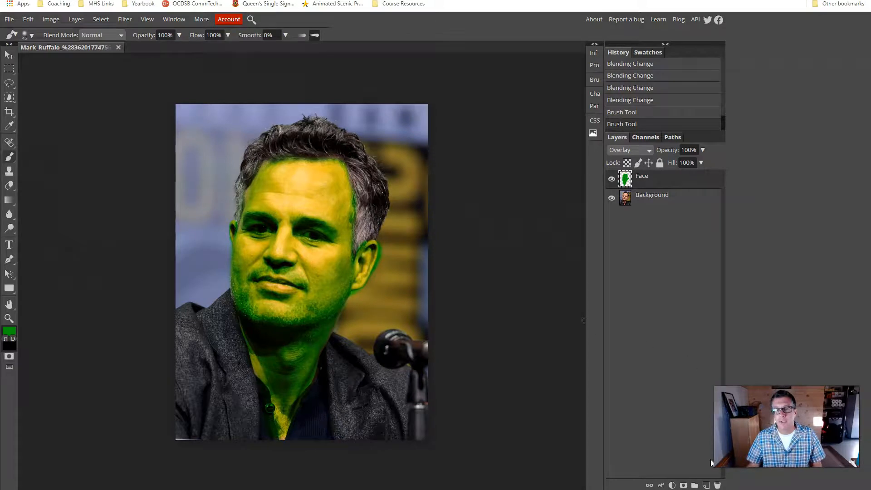
Add a new layer above the Face layer and name it Hair
left_click(706, 485)
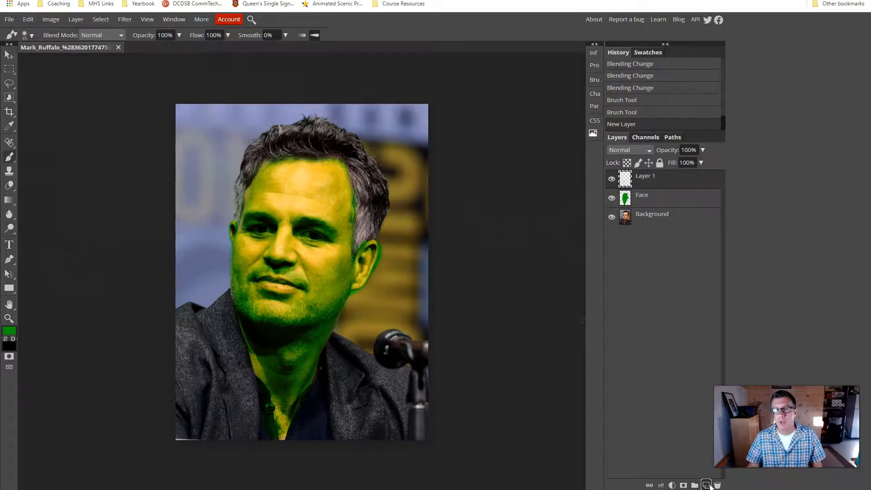
double_click(654, 184)
type("Hair")
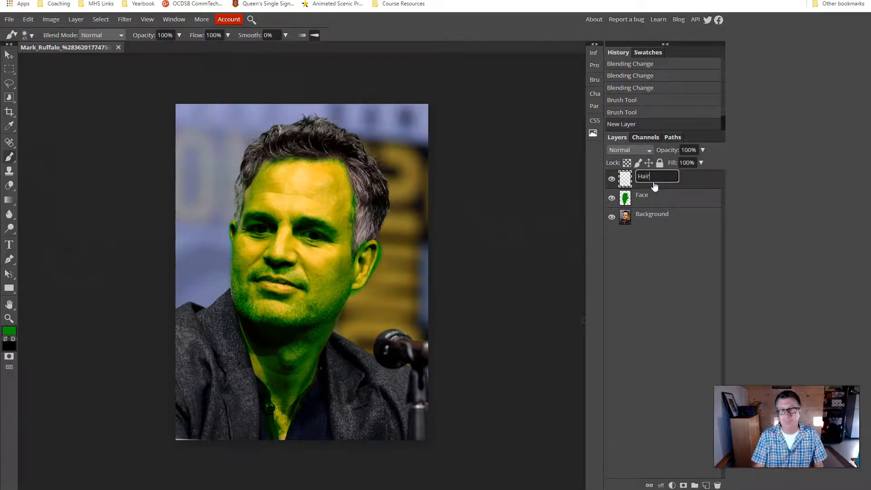
key("Return")
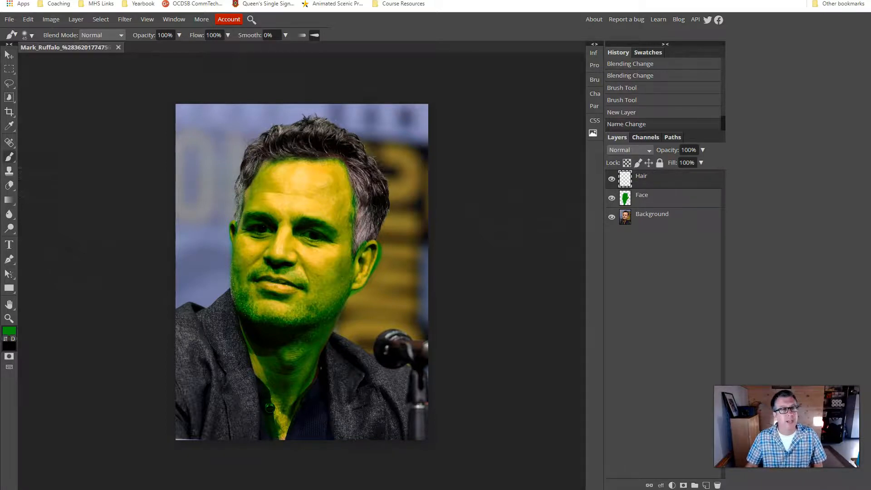
Change the foreground colour from green to a strong dark red, about hex af0101
left_click(9, 332)
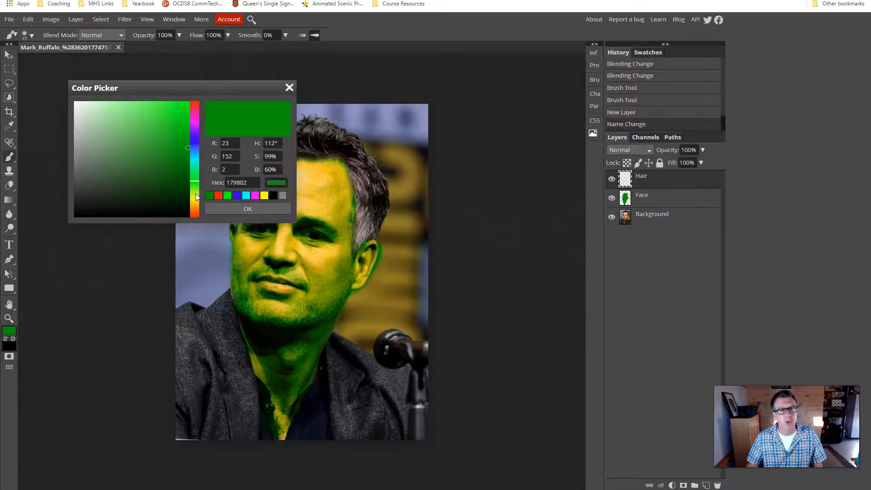
left_click_drag(196, 196, 198, 211)
mouse_move(184, 156)
left_mouse_down()
mouse_move(173, 123)
mouse_move(173, 139)
left_mouse_up()
mouse_move(196, 219)
left_mouse_down()
mouse_move(200, 102)
mouse_move(161, 104)
mouse_move(189, 137)
left_mouse_up()
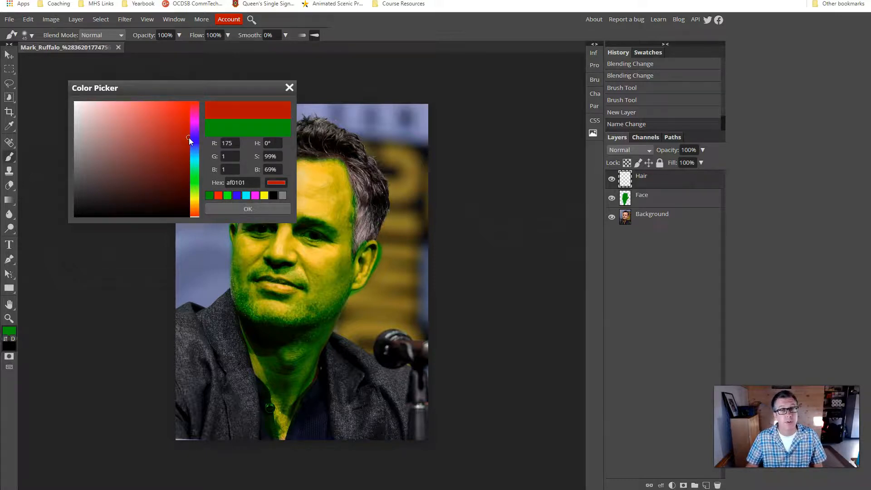
left_click(233, 208)
Enlarge the brush and paint the man's hair red on the Hair layer
key("bracketright")
key("bracketright")
key("bracketright")
key("bracketright")
key("bracketright")
key("bracketright")
key("bracketright")
key("bracketright")
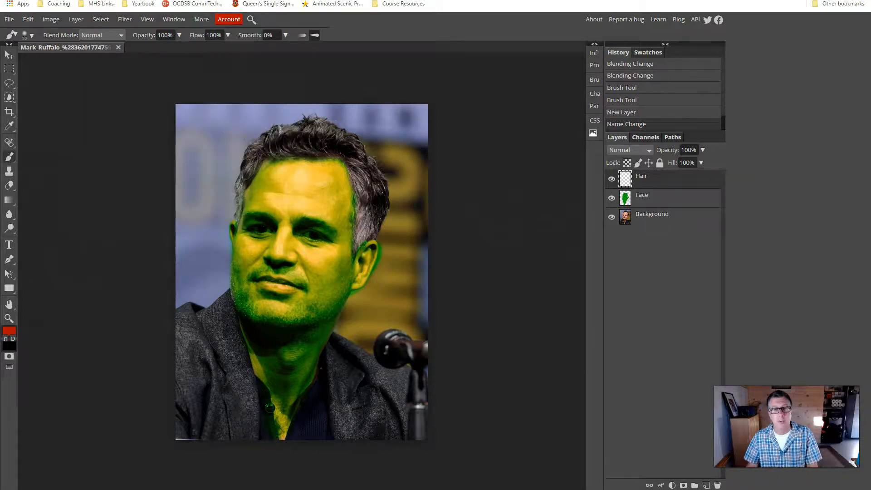
mouse_move(316, 130)
left_mouse_down()
mouse_move(260, 148)
mouse_move(305, 133)
mouse_move(338, 143)
mouse_move(378, 189)
mouse_move(374, 220)
mouse_move(357, 232)
mouse_move(357, 163)
mouse_move(342, 144)
mouse_move(322, 142)
mouse_move(254, 155)
mouse_move(225, 215)
left_mouse_up()
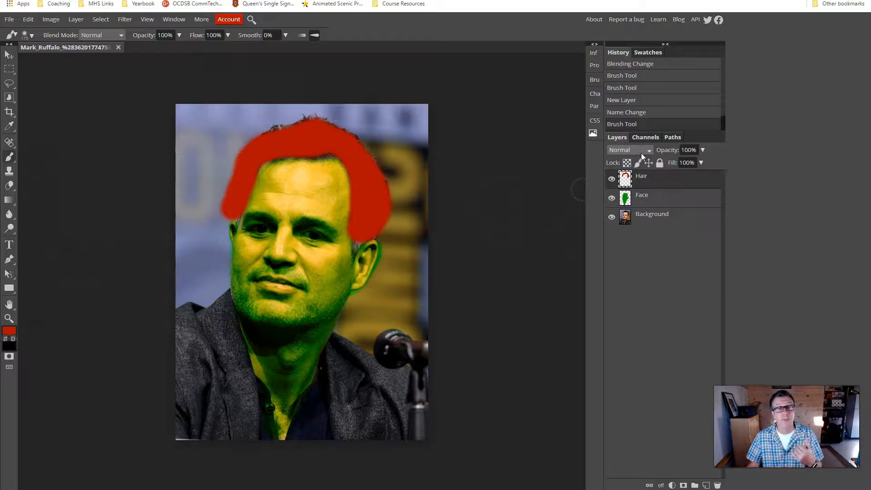
Set the Hair layer's blend mode to Darken and paint over a missed patch of hair
left_click(641, 152)
left_click(636, 185)
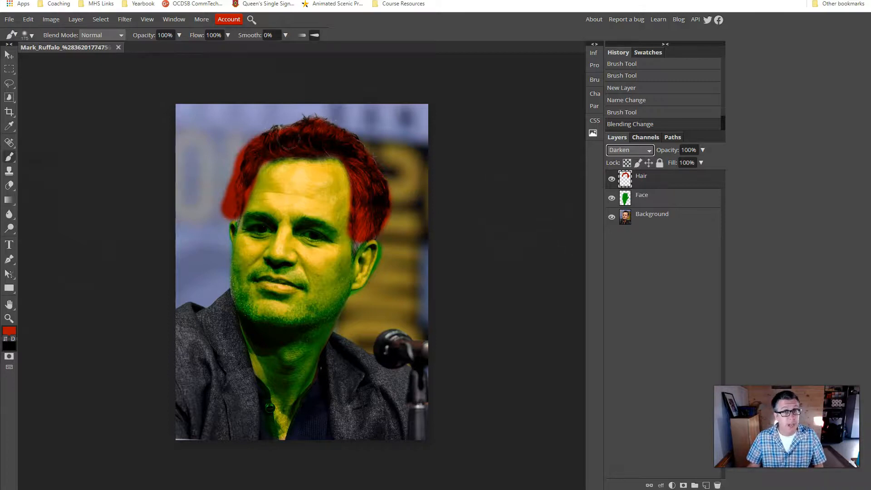
left_click_drag(280, 135, 275, 142)
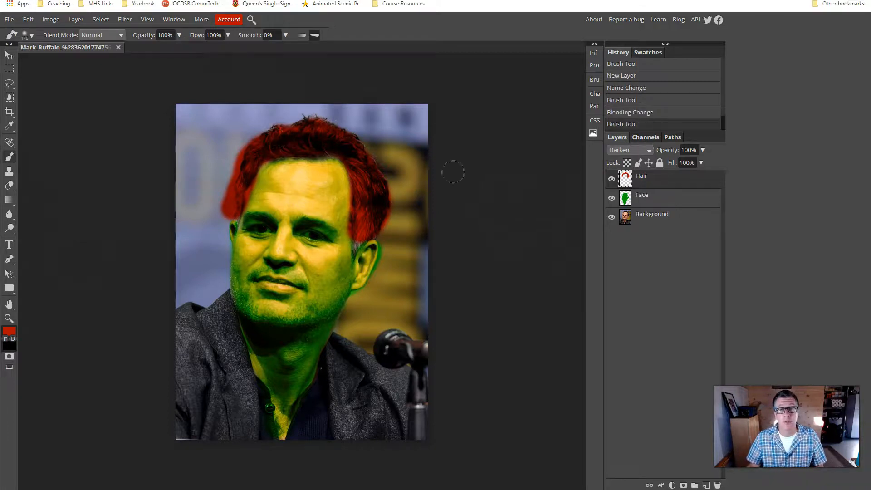
Try other blend modes on the Hair layer, including Overlay and Lighten, and return it to Darken
left_click(638, 150)
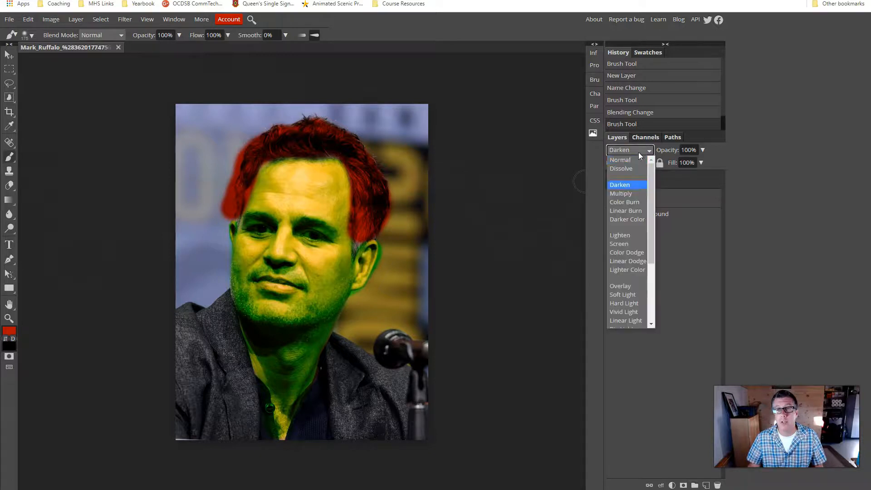
left_click(631, 179)
key("Down")
key("Down")
key("Down")
key("Down")
key("Down")
key("Down")
key("Down")
key("Down")
key("Down")
key("Down")
key("Down")
key("Up")
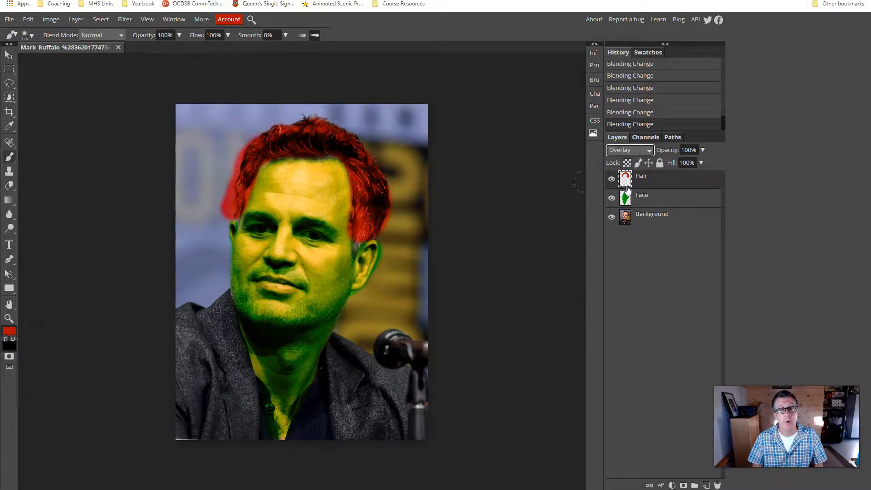
key("Up")
key("Up")
key("Up")
key("Up")
key("Up")
key("Up")
key("Up")
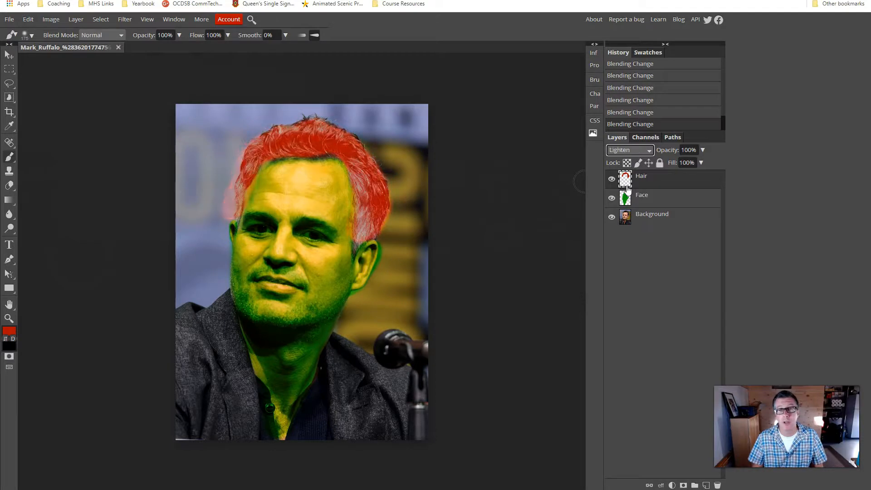
key("Up")
key("Up")
key("Up")
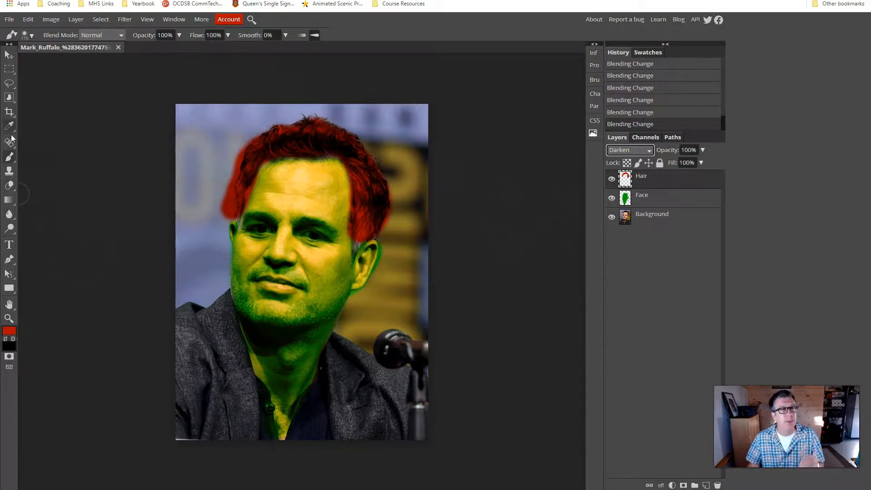
Erase the red paint spilling onto the blue background beside the hair, using an enlarged eraser
left_click(9, 185)
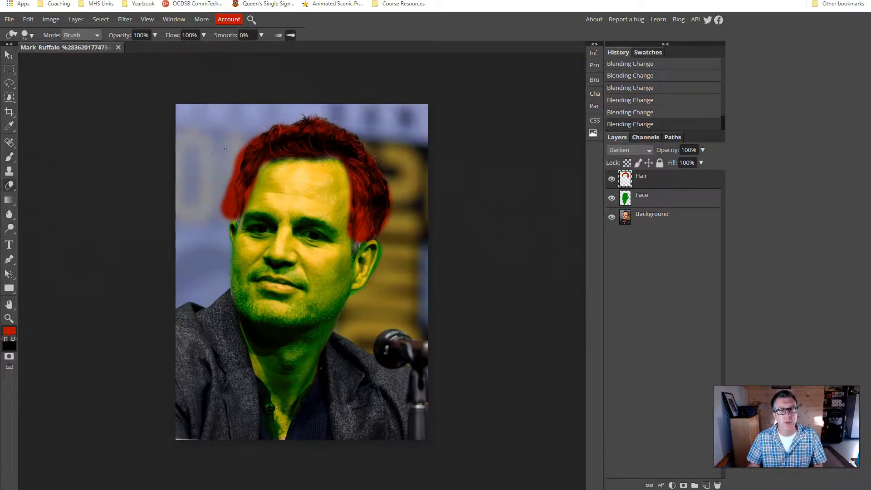
key("]")
key("]")
key("]")
key("]")
key("]")
key("]")
key("]")
key("]")
key("]")
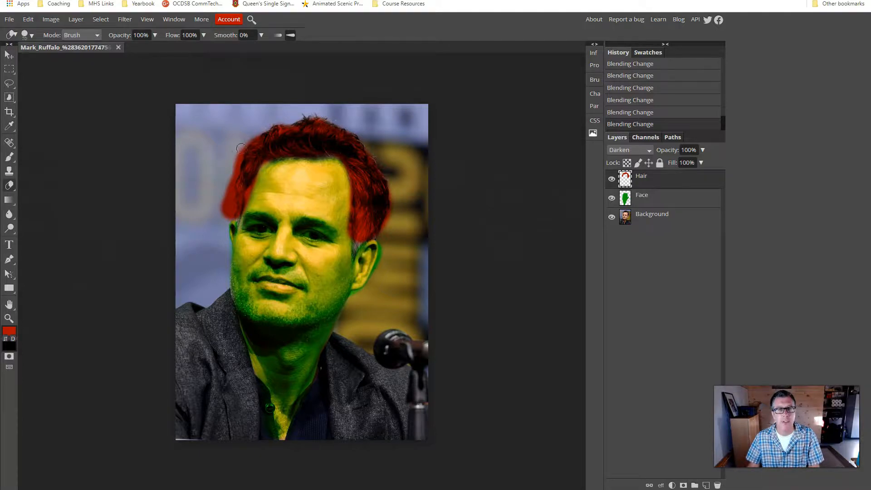
mouse_move(239, 148)
left_mouse_down()
mouse_move(226, 220)
mouse_move(220, 204)
left_mouse_up()
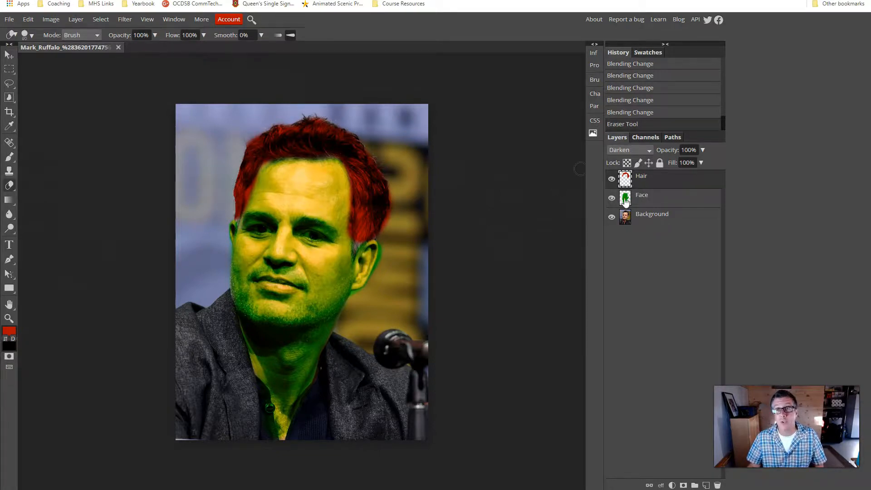
Try painting a red band across the eyes on the Hair layer, and undo it
left_click(9, 157)
left_click(326, 213)
mouse_move(326, 213)
left_mouse_down()
mouse_move(265, 211)
mouse_move(336, 232)
mouse_move(280, 233)
left_mouse_up()
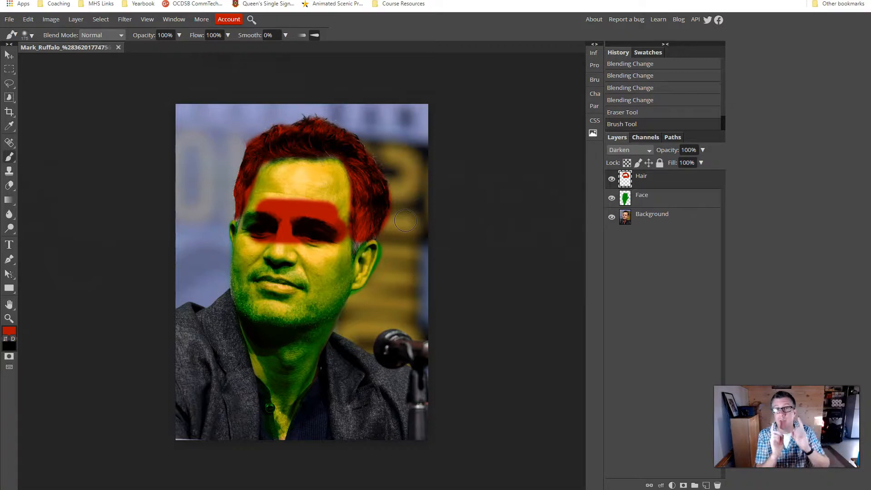
key("ctrl+z")
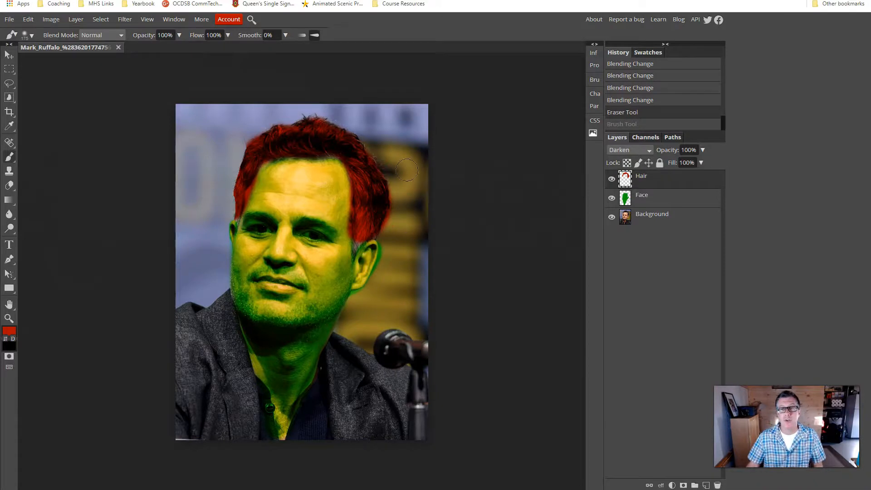
Compare the portrait with the Hair layer hidden and shown
left_click(613, 180)
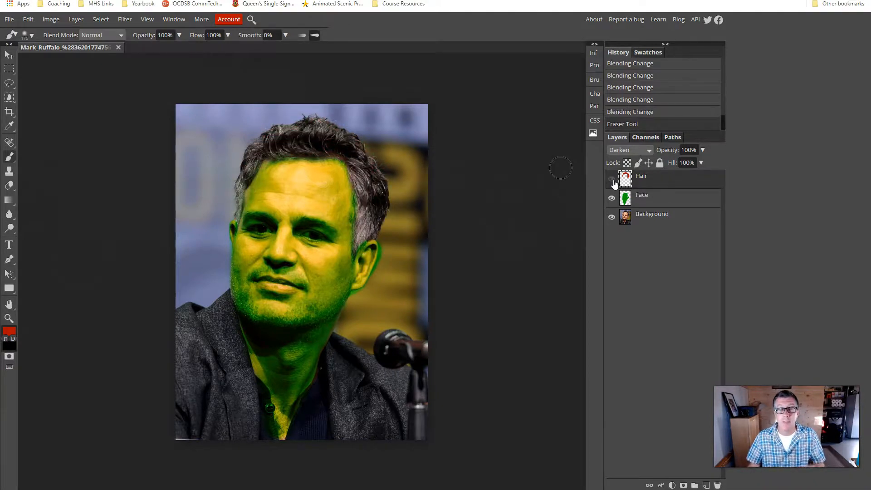
left_click(612, 180)
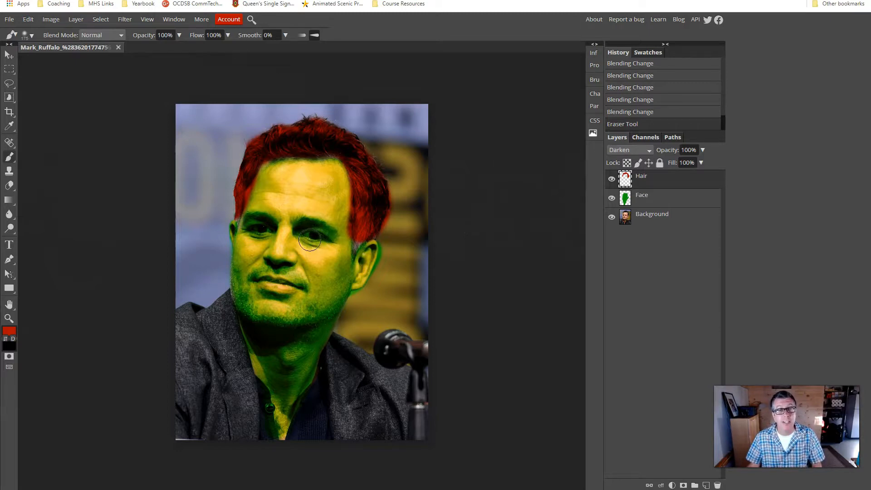
Erase the green from the eyeball nearest the visible ear on the Face layer, using a small eraser
left_click(640, 201)
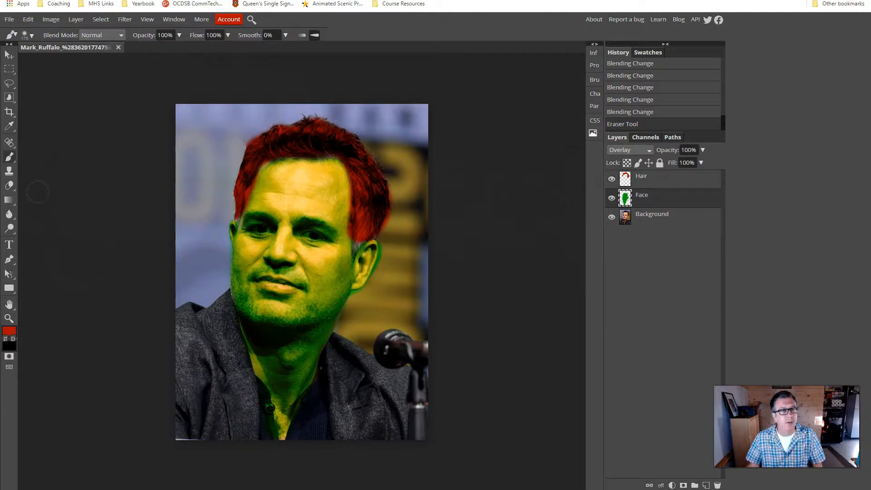
left_click(9, 186)
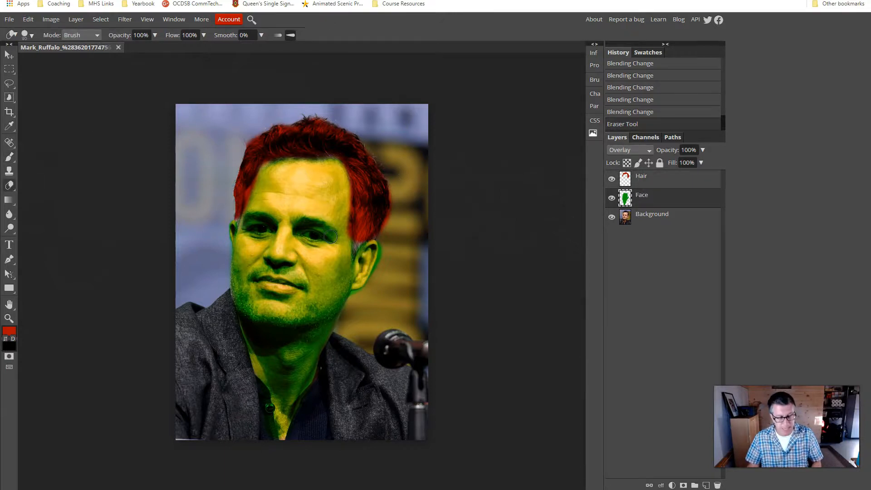
scroll(330, 236, "up", 5)
scroll(212, 235, "down", 1)
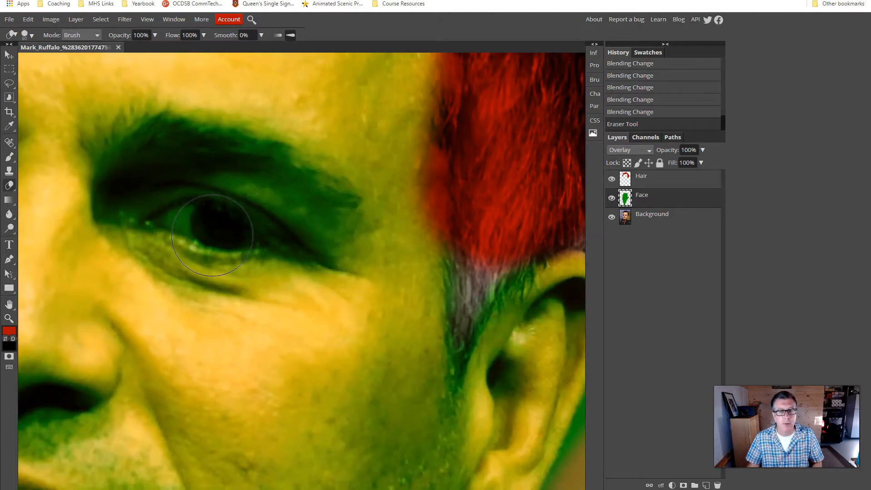
key("bracketleft")
key("bracketleft")
key("bracketleft")
key("bracketleft")
key("bracketleft")
key("bracketleft")
key("bracketleft")
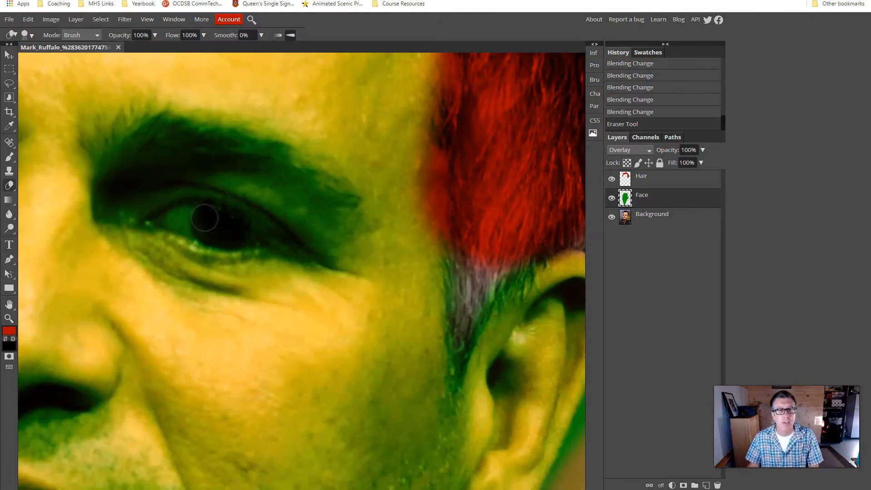
mouse_move(205, 214)
left_mouse_down()
mouse_move(163, 220)
mouse_move(248, 239)
mouse_move(203, 230)
left_mouse_up()
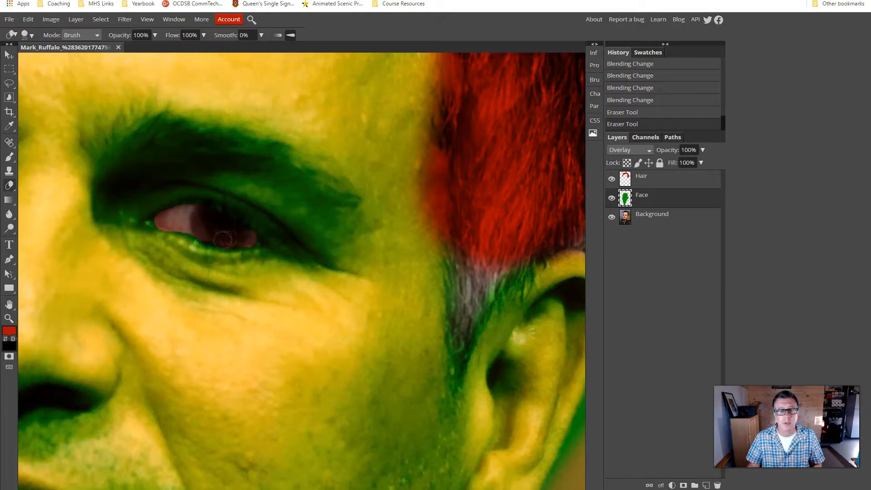
Erase the remaining green along the lower edge of this eyeball, and compare the eye with the Face layer hidden and shown
left_click_drag(196, 229, 241, 238)
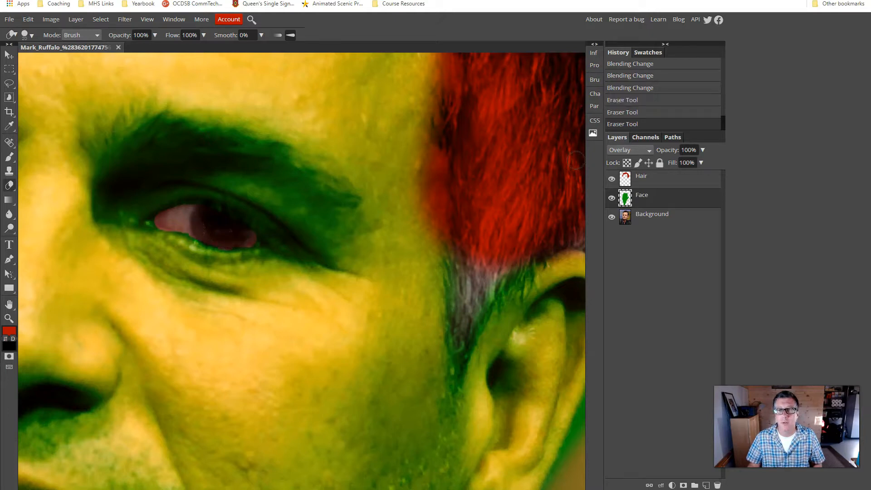
left_click(612, 198)
left_click(611, 199)
left_click(612, 199)
left_click(612, 199)
left_click(612, 198)
left_click(612, 199)
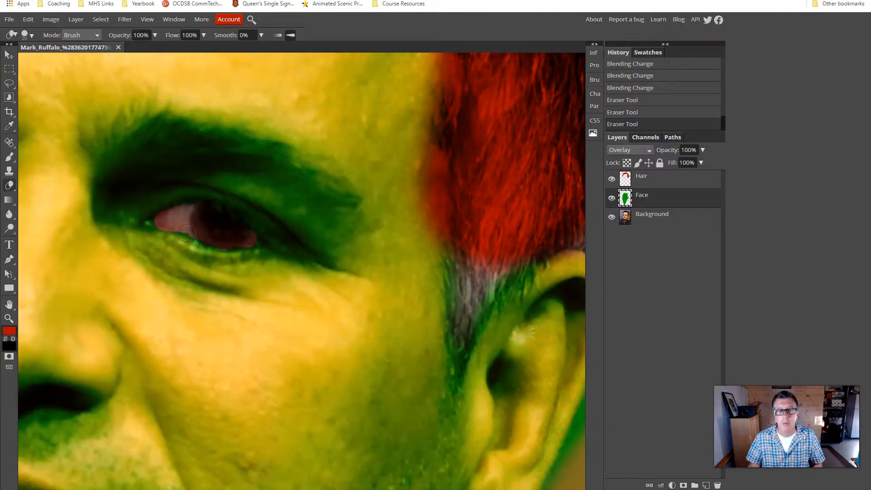
Erase the green from the other eyeball on the Face layer, covering the white and the iris
left_click_drag(149, 231, 480, 264)
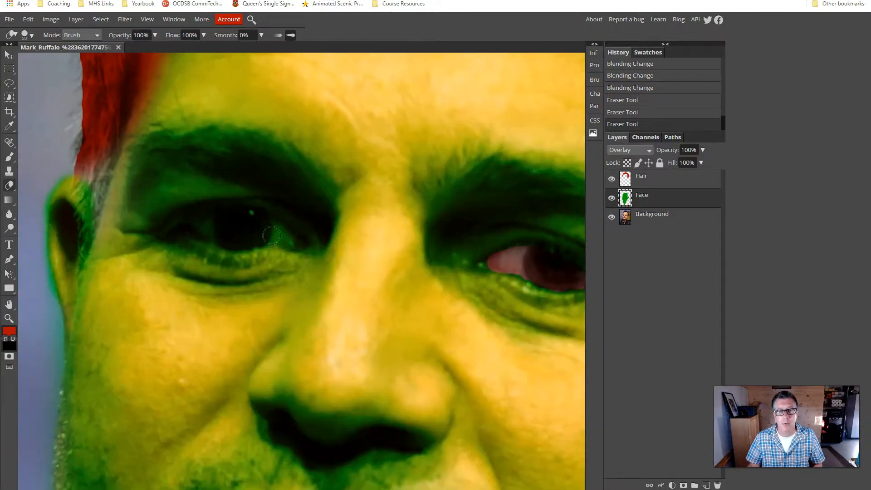
mouse_move(284, 236)
left_mouse_down()
mouse_move(241, 218)
mouse_move(211, 223)
mouse_move(220, 233)
mouse_move(261, 238)
mouse_move(216, 235)
left_mouse_up()
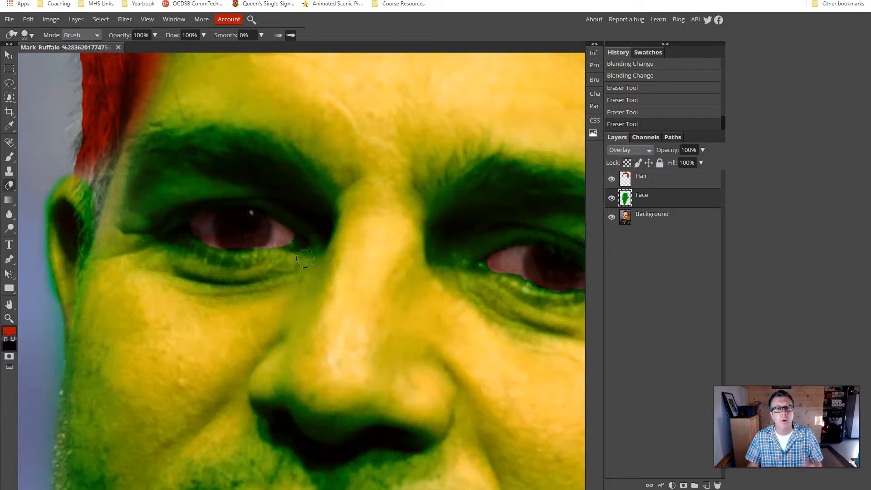
Try erasing the green from the lips on the Face layer with the hard-edged eraser, and undo the strokes
scroll(383, 318, "down", 7)
scroll(384, 325, "up", 1)
mouse_move(351, 225)
left_mouse_down()
mouse_move(271, 209)
mouse_move(315, 212)
mouse_move(246, 211)
mouse_move(256, 231)
mouse_move(300, 249)
mouse_move(255, 250)
mouse_move(314, 270)
mouse_move(411, 285)
mouse_move(388, 287)
mouse_move(451, 273)
mouse_move(439, 253)
mouse_move(382, 226)
mouse_move(331, 212)
mouse_move(362, 220)
mouse_move(288, 218)
left_mouse_up()
key("ctrl+z")
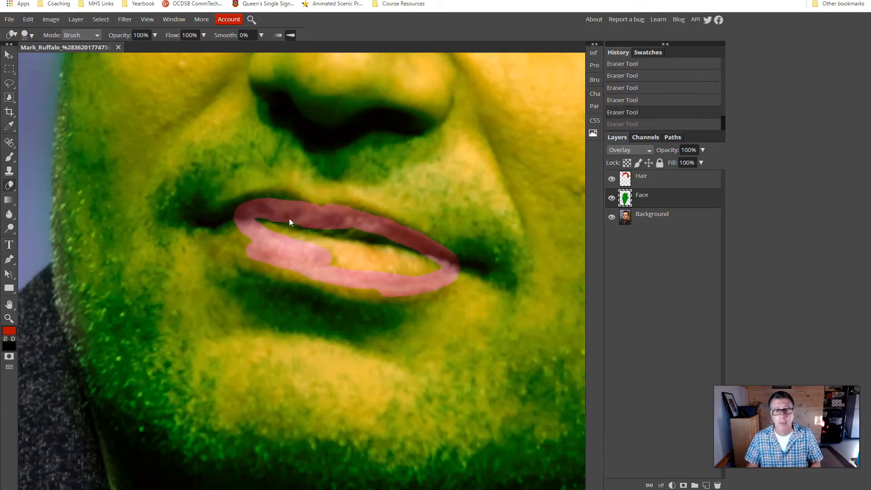
key("ctrl+z")
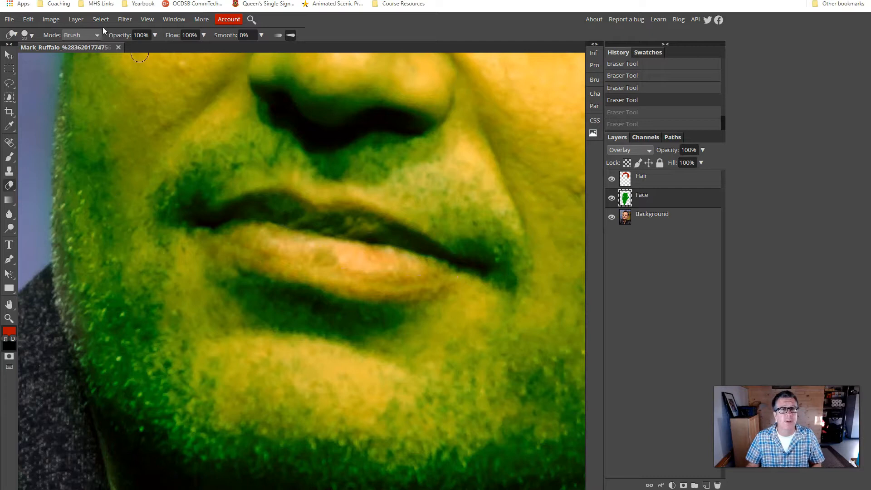
Set the eraser hardness to 0% and erase the green from both lips on the Face layer
left_click(34, 36)
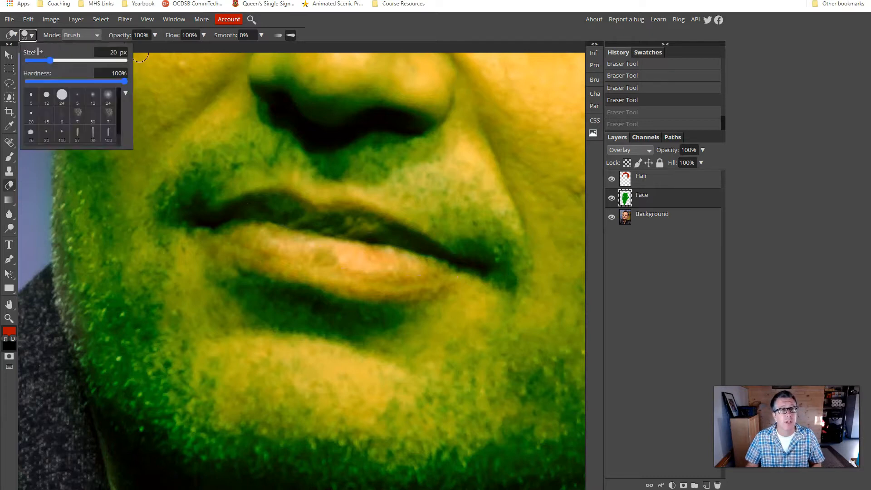
left_click_drag(125, 82, 13, 86)
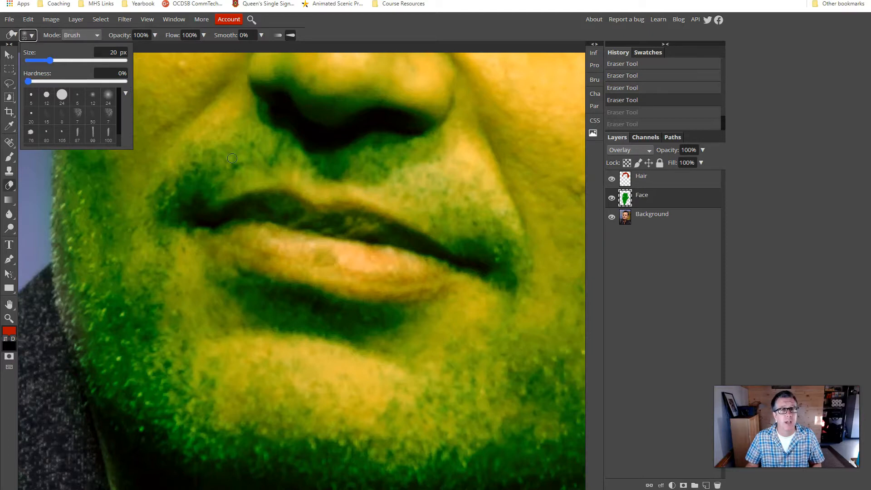
left_click(279, 206)
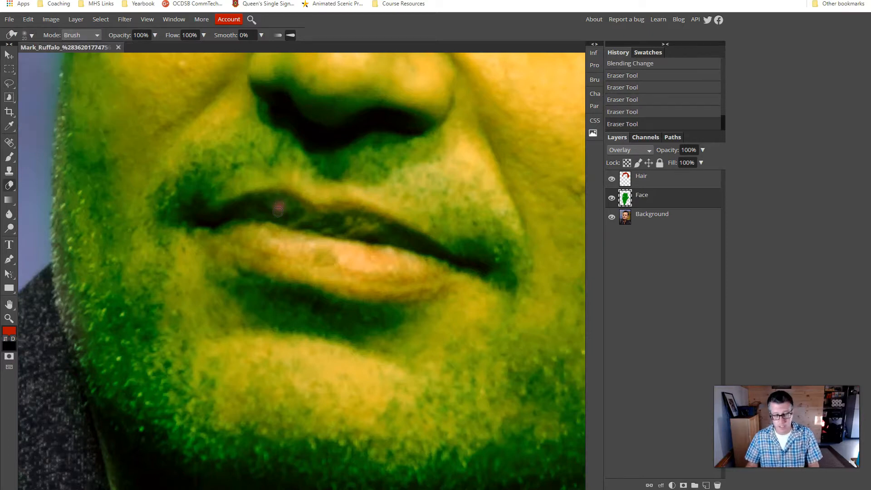
mouse_move(292, 207)
left_mouse_down()
mouse_move(242, 215)
mouse_move(240, 223)
mouse_move(347, 257)
mouse_move(422, 266)
mouse_move(358, 235)
mouse_move(292, 232)
left_mouse_up()
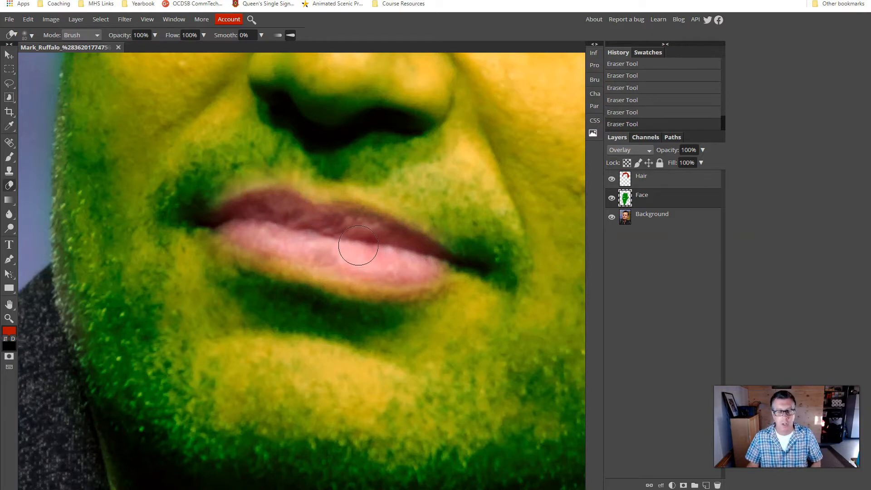
scroll(358, 243, "down", 5)
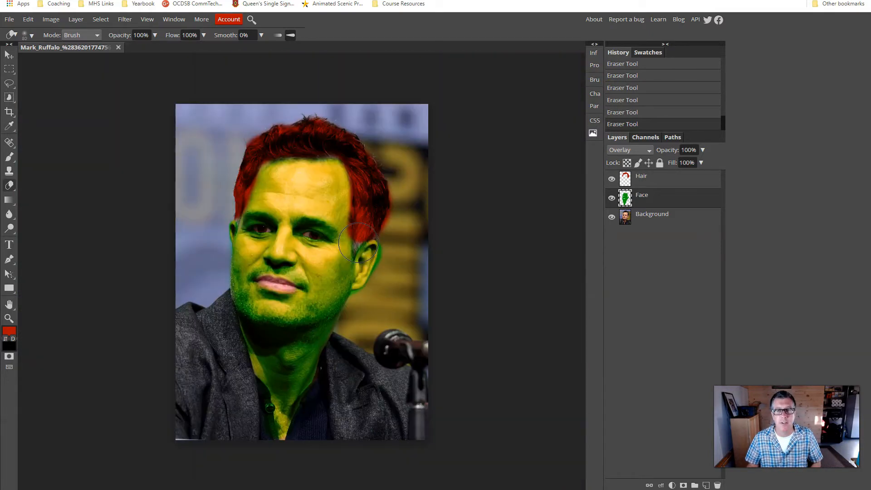